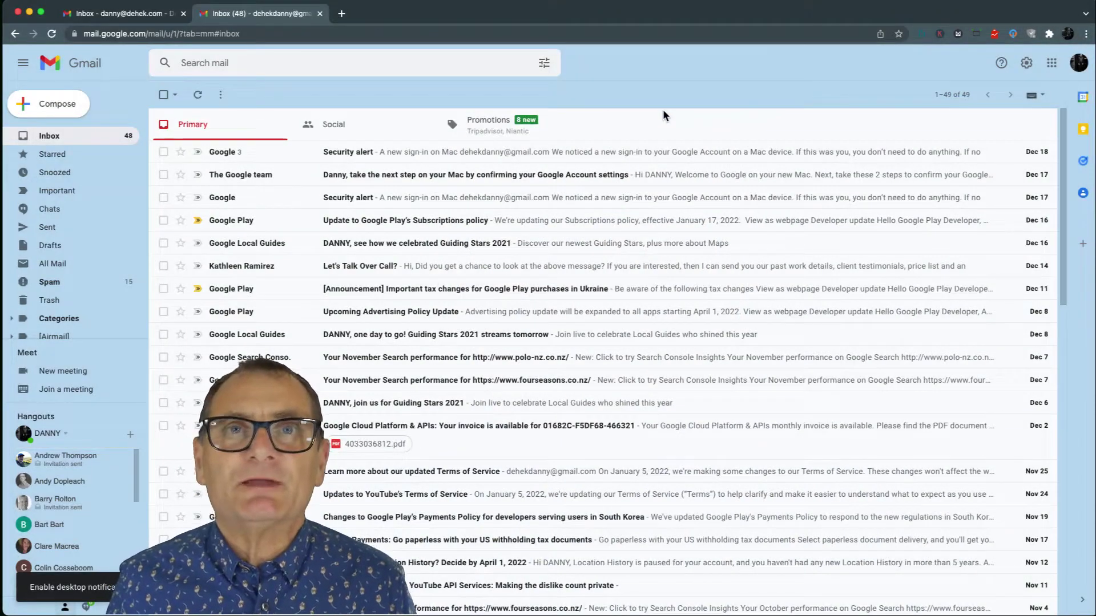
- Check the current inbox's account, then view its Google Account Security and 2-Step Verification settings
click(1082, 64)
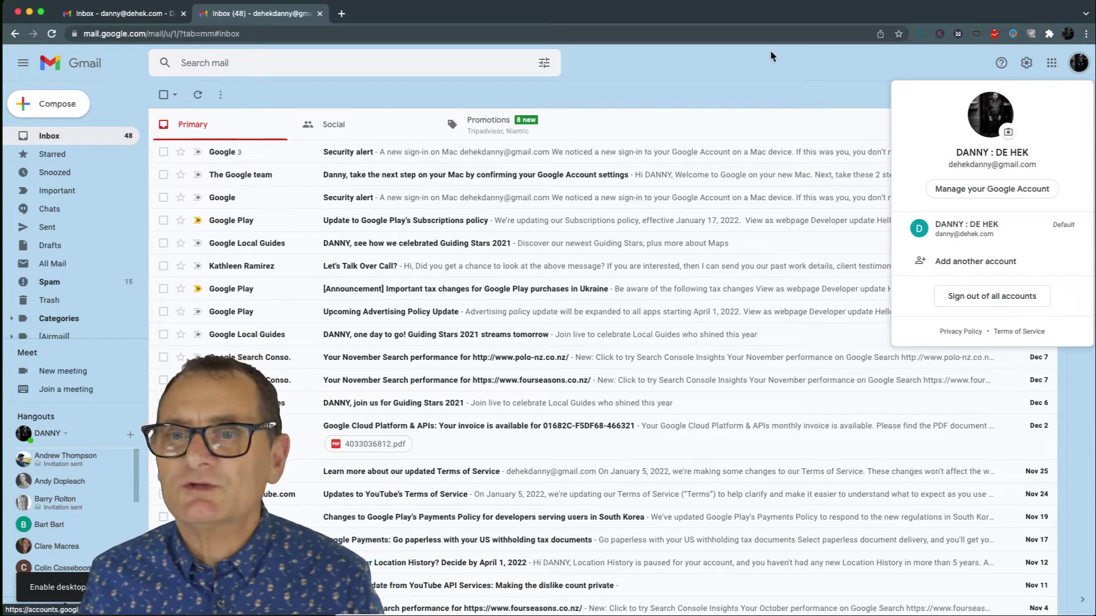
click(732, 98)
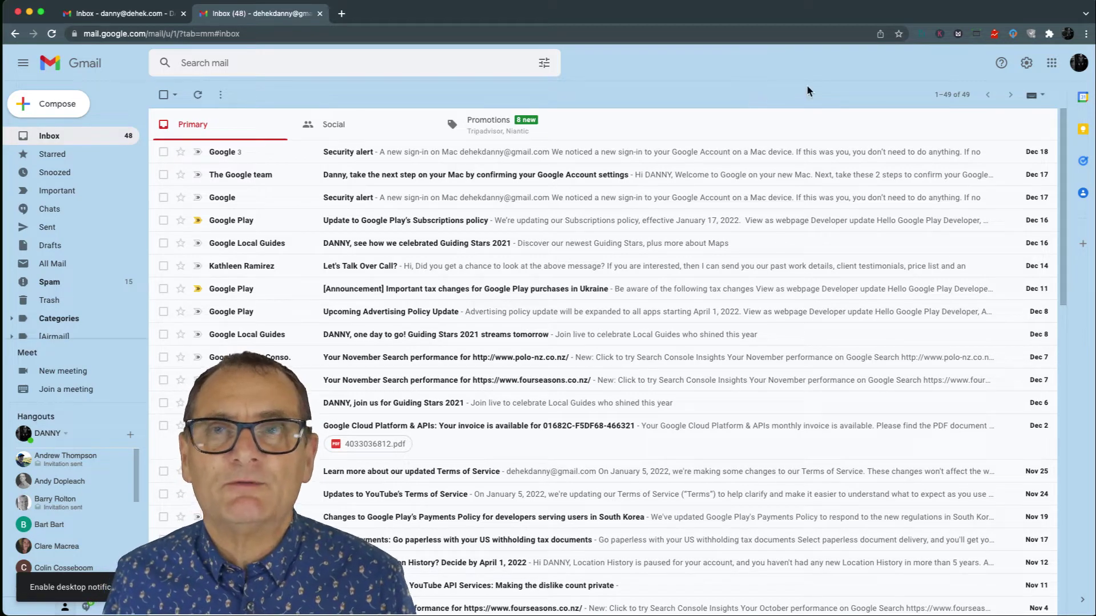
click(1051, 64)
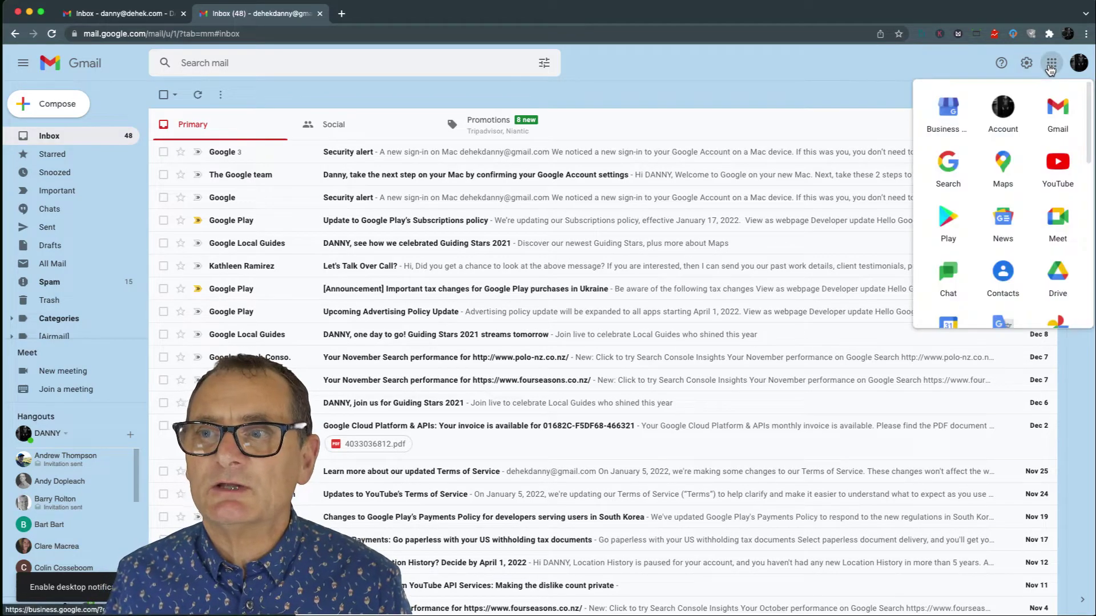
click(1002, 114)
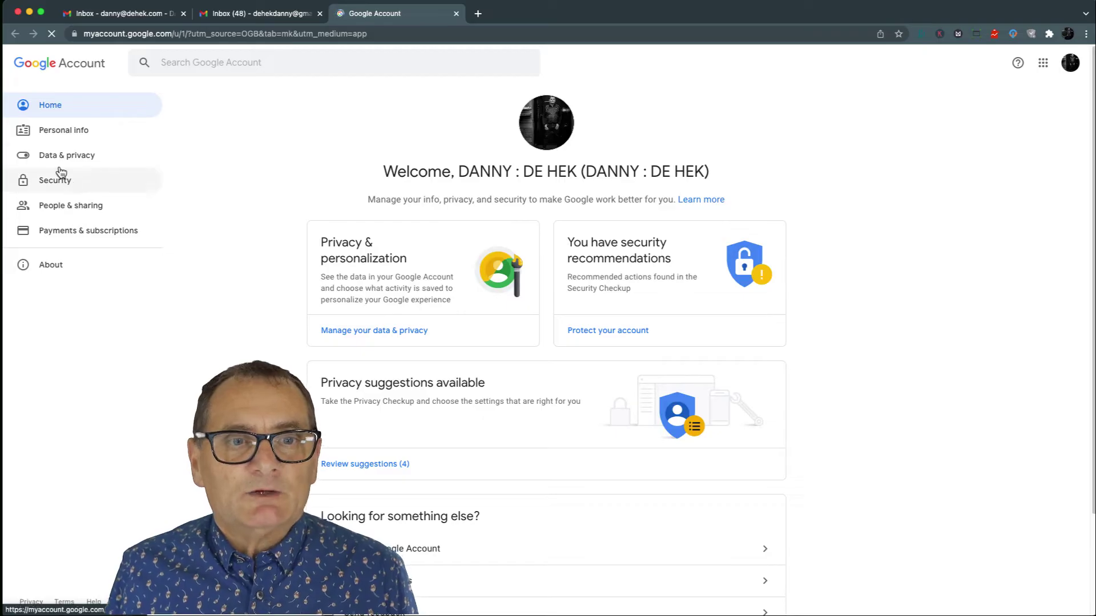
click(55, 187)
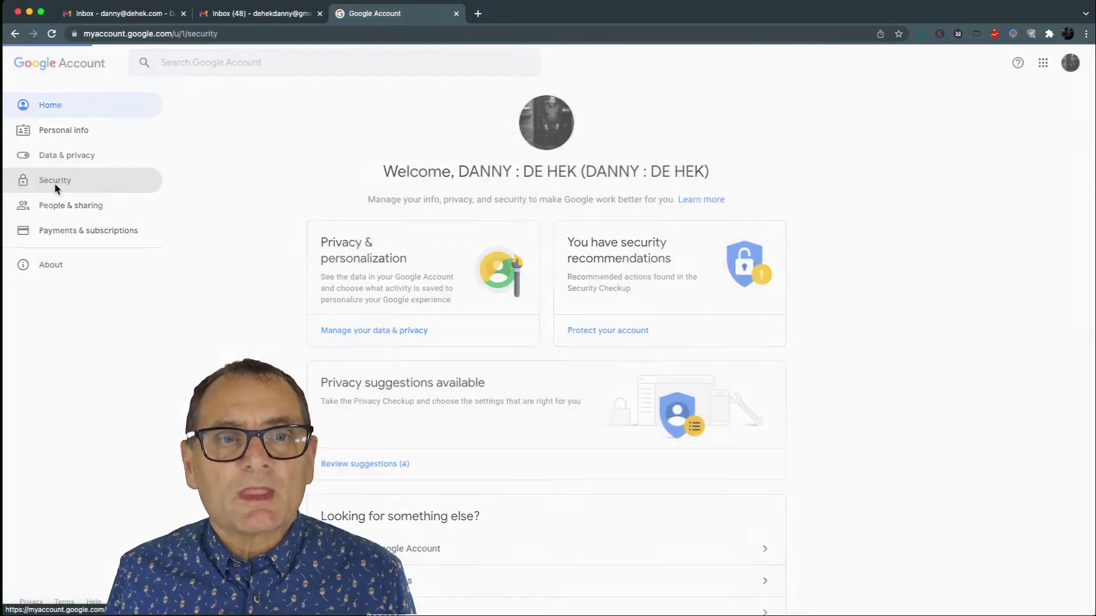
scroll(546, 349, down, 7)
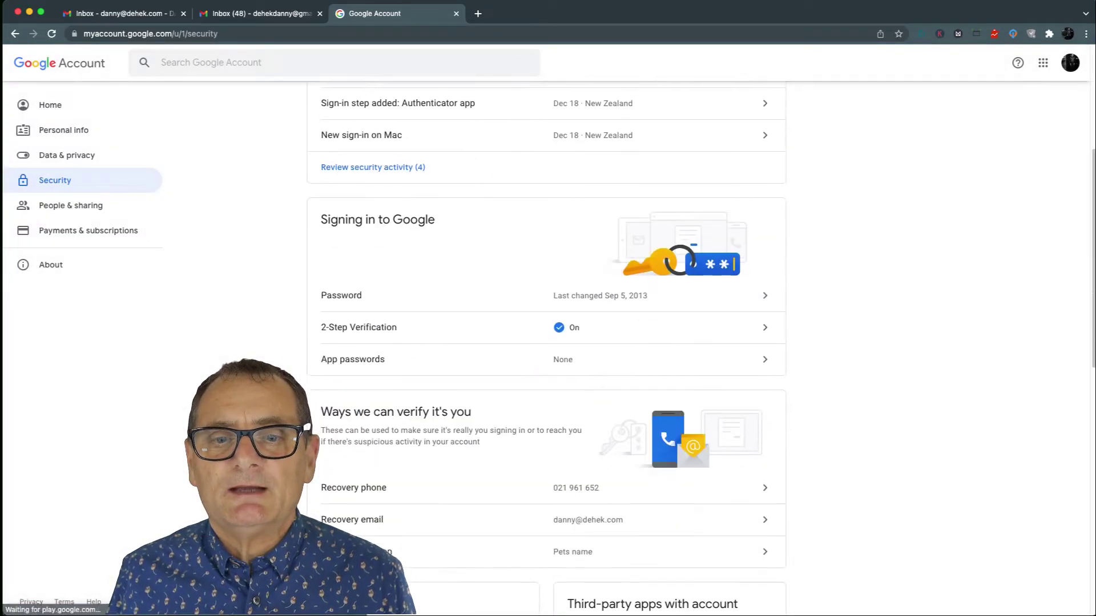
click(764, 219)
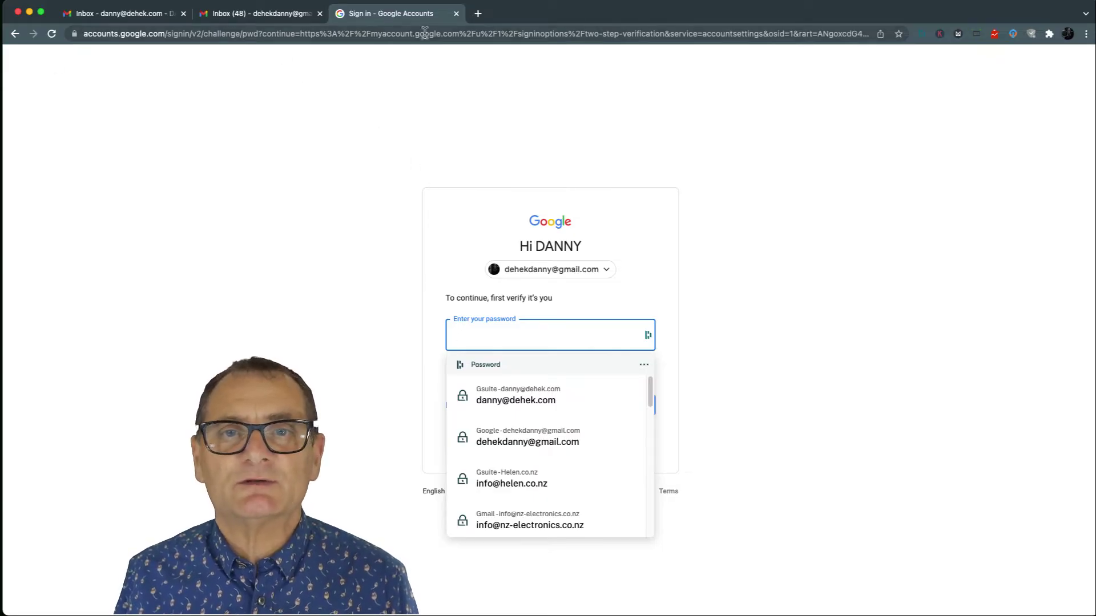
click(456, 13)
- From the Workspace inbox, open that account's Google Account Security page and review it
click(144, 15)
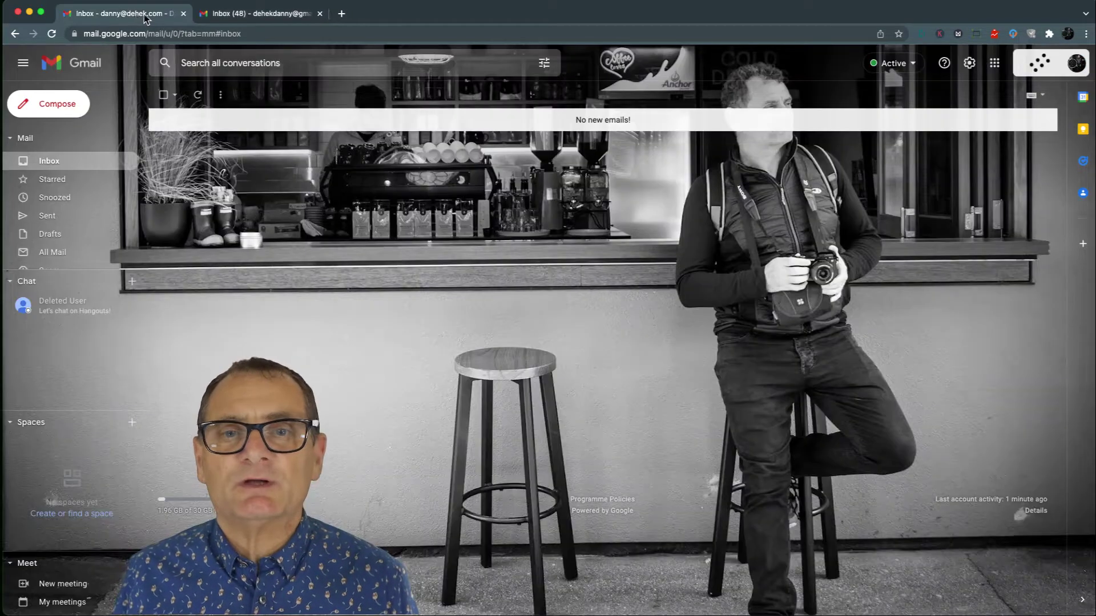
click(1074, 64)
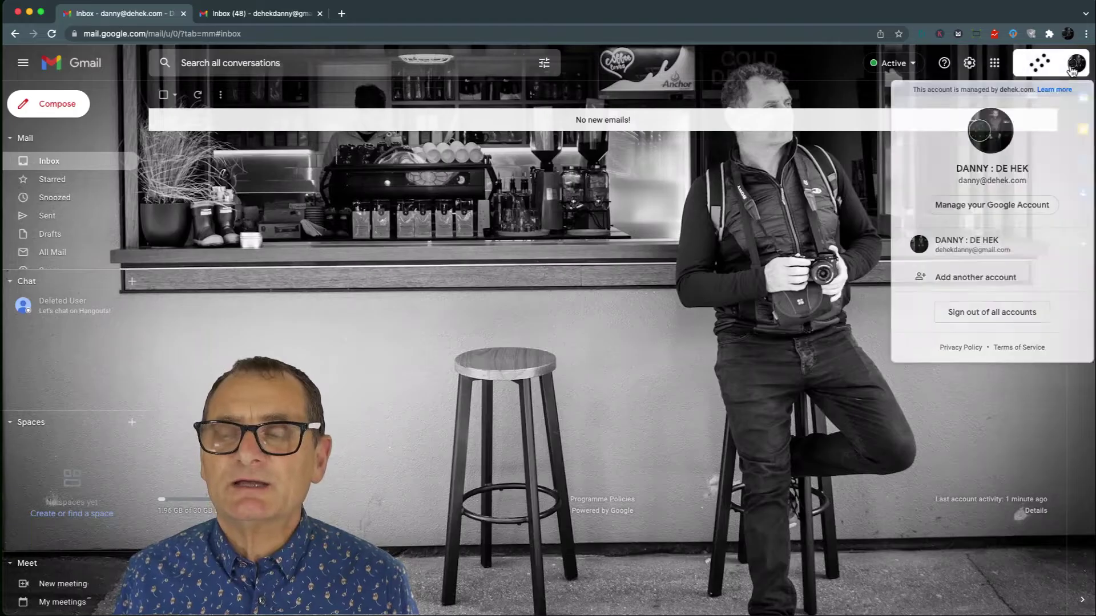
click(993, 64)
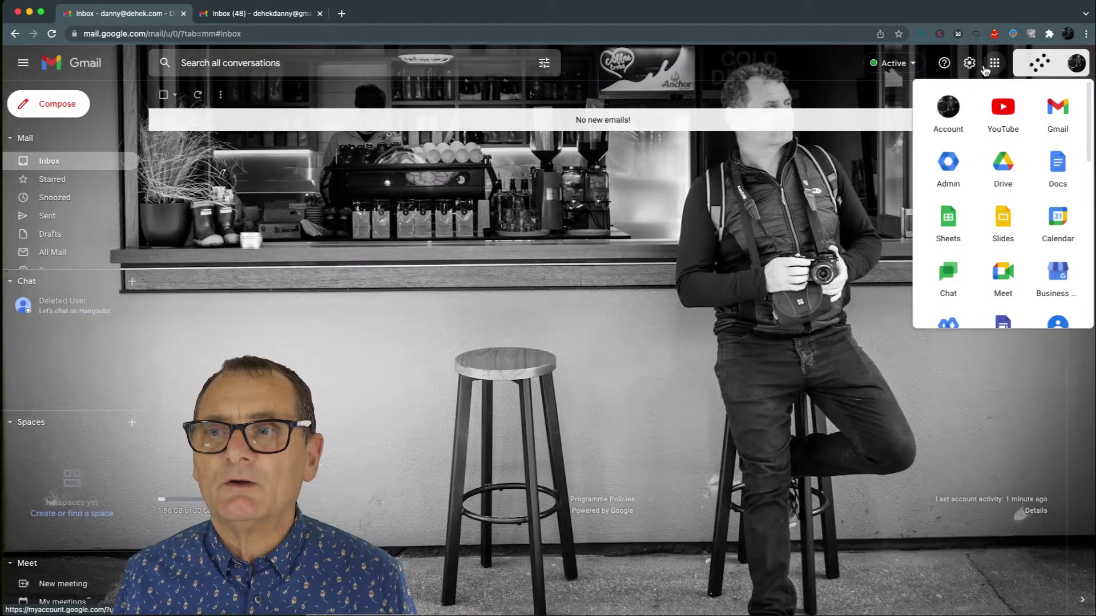
click(944, 107)
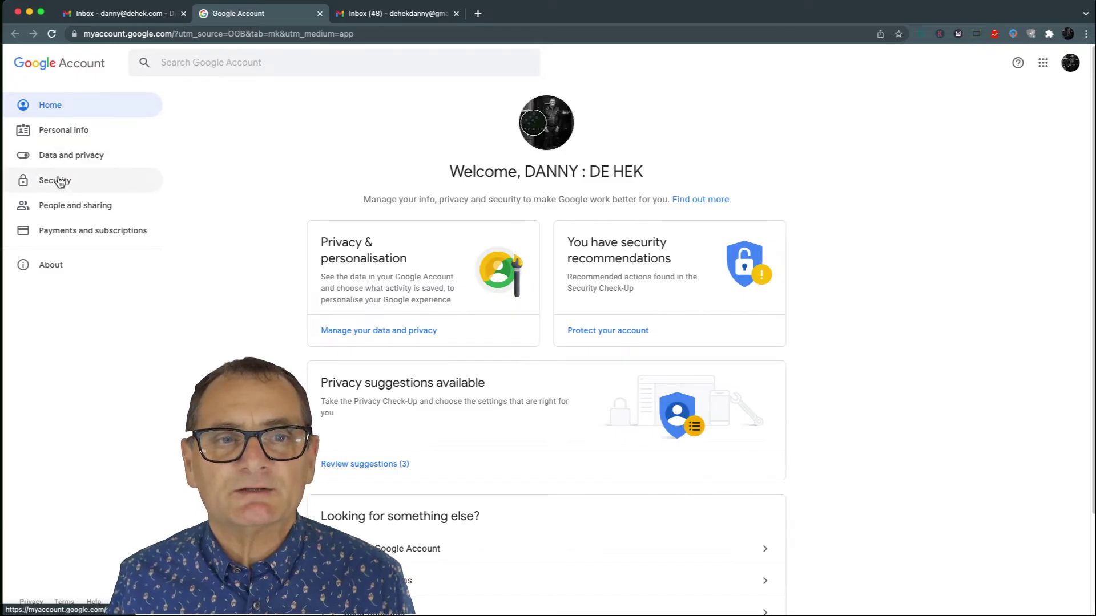
click(59, 180)
scroll(481, 181, down, 8)
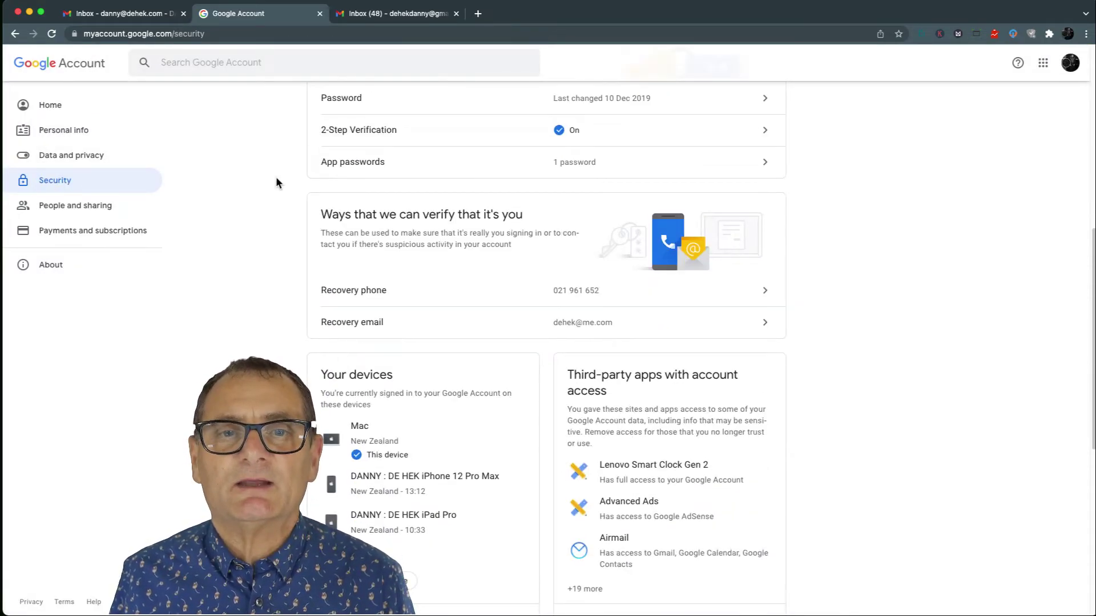
scroll(276, 177, up, 8)
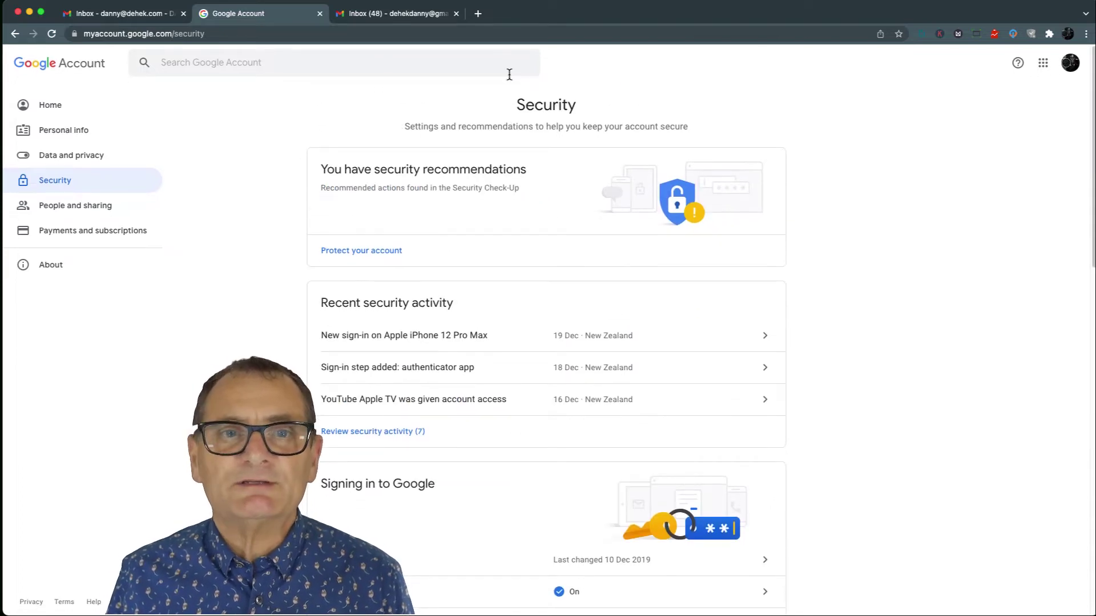
- Reload the personal Gmail, view its Accounts and Import settings, then return to the Workspace inbox
click(367, 15)
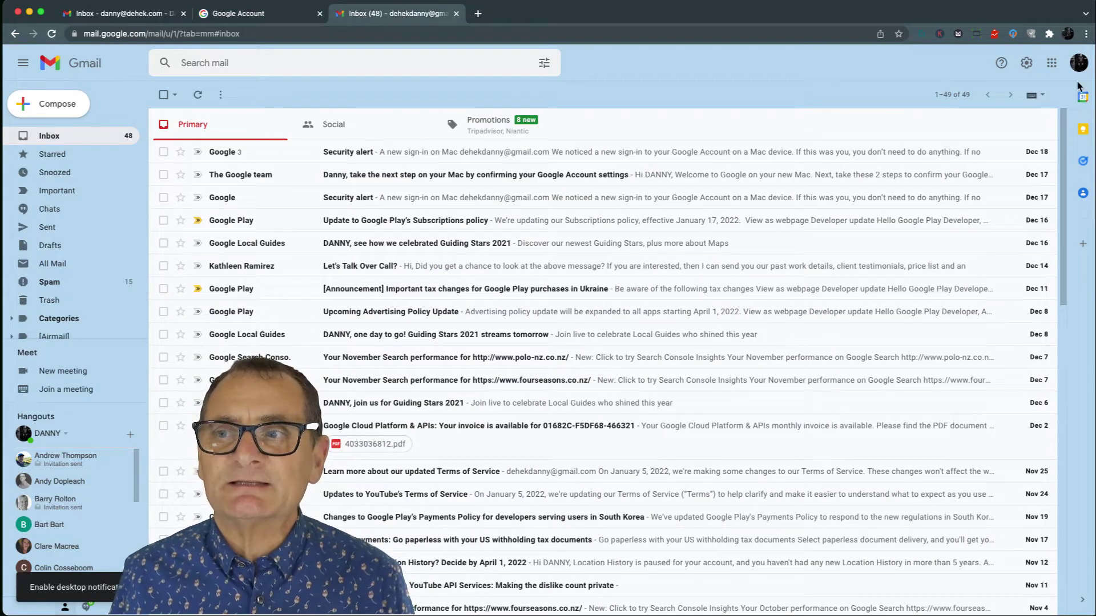
click(1051, 64)
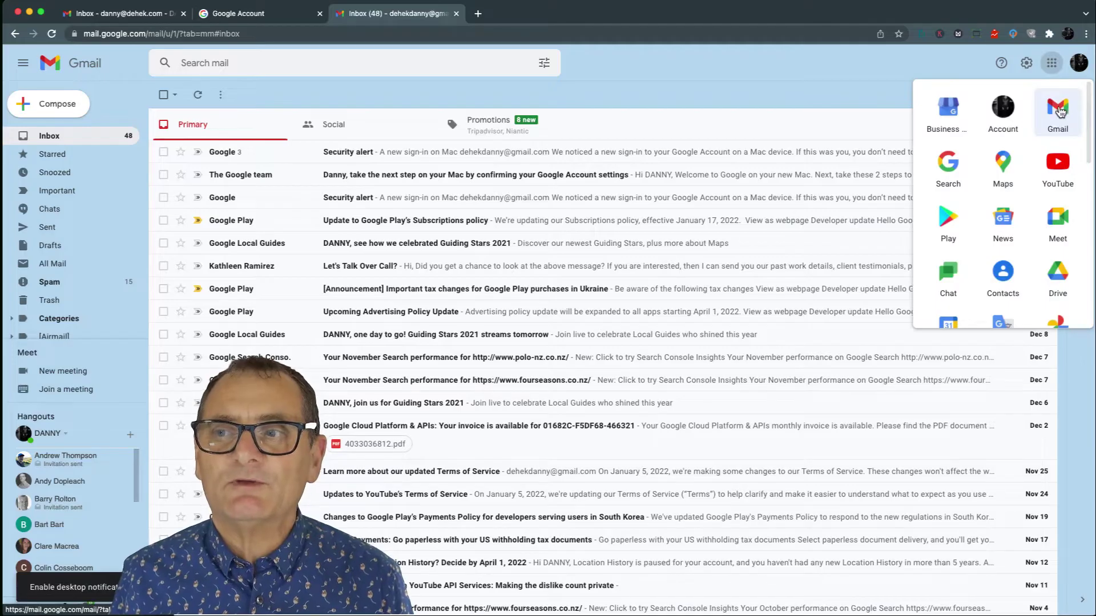
click(1058, 113)
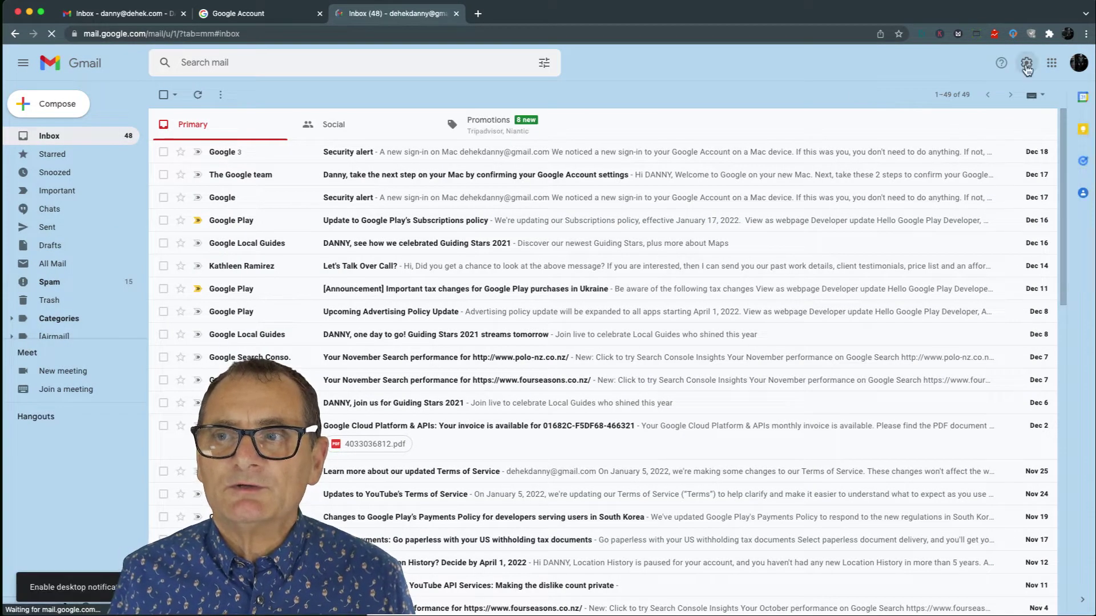
click(1026, 64)
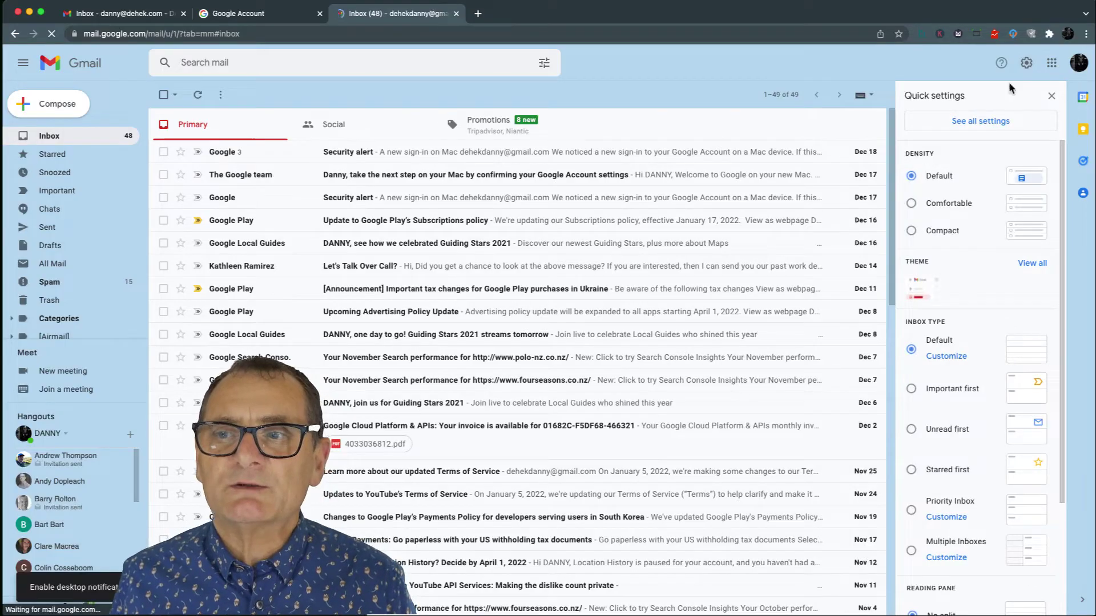
click(981, 122)
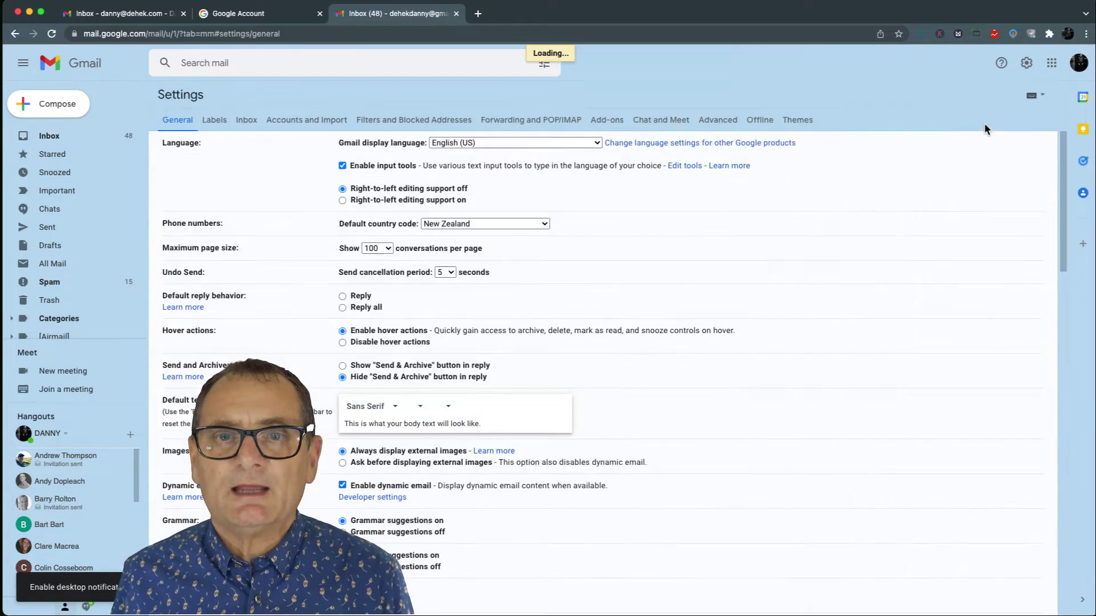
click(281, 121)
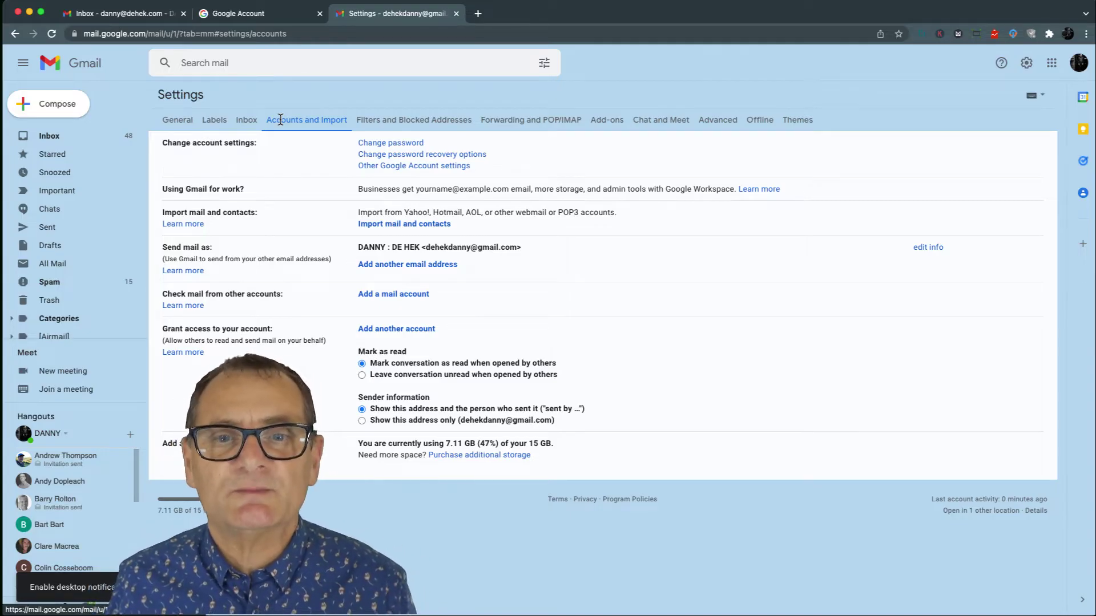
click(125, 16)
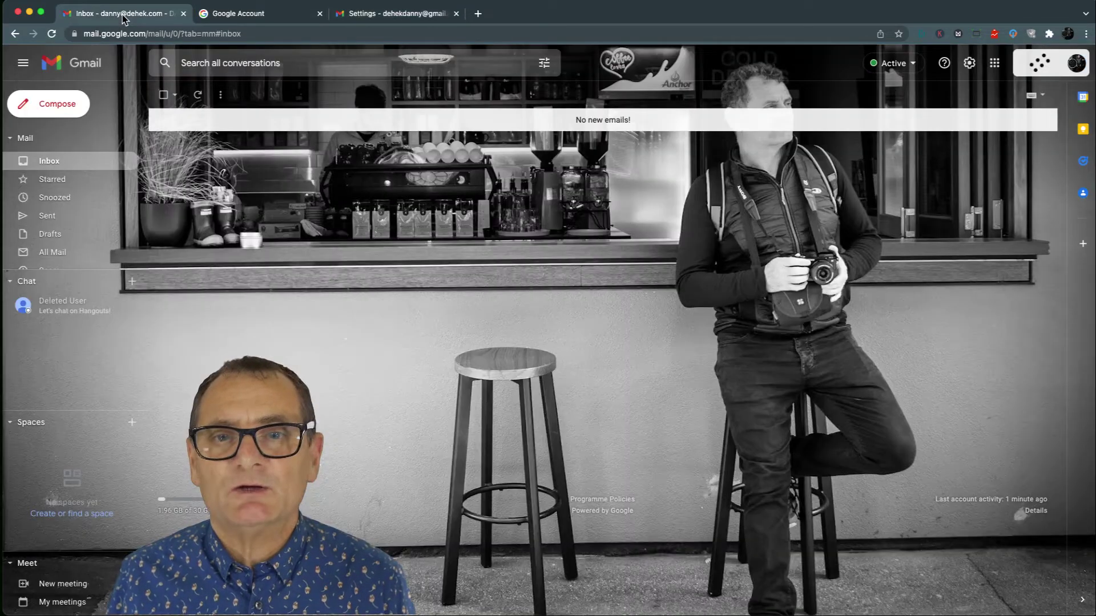
click(970, 64)
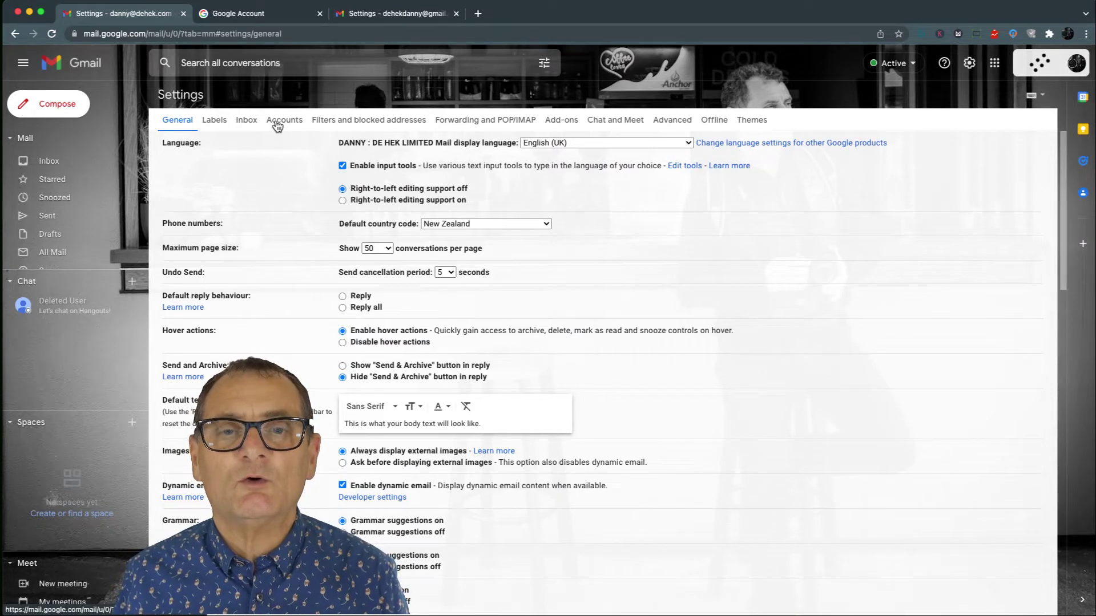
- Return to the Google Account tab and load a fresh Google Account home page from the apps grid
click(268, 16)
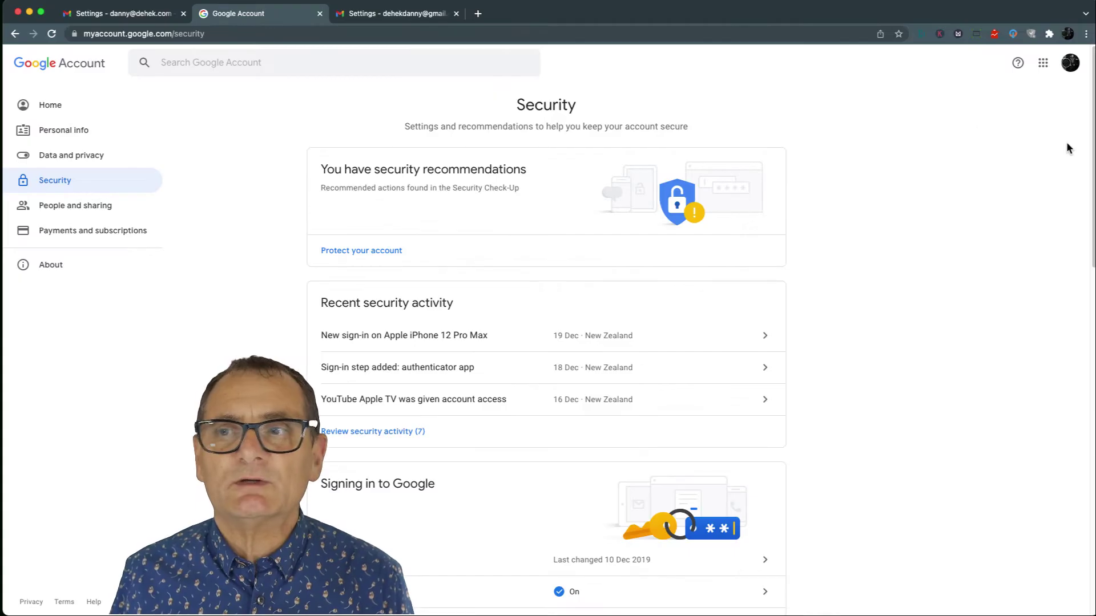
click(1042, 63)
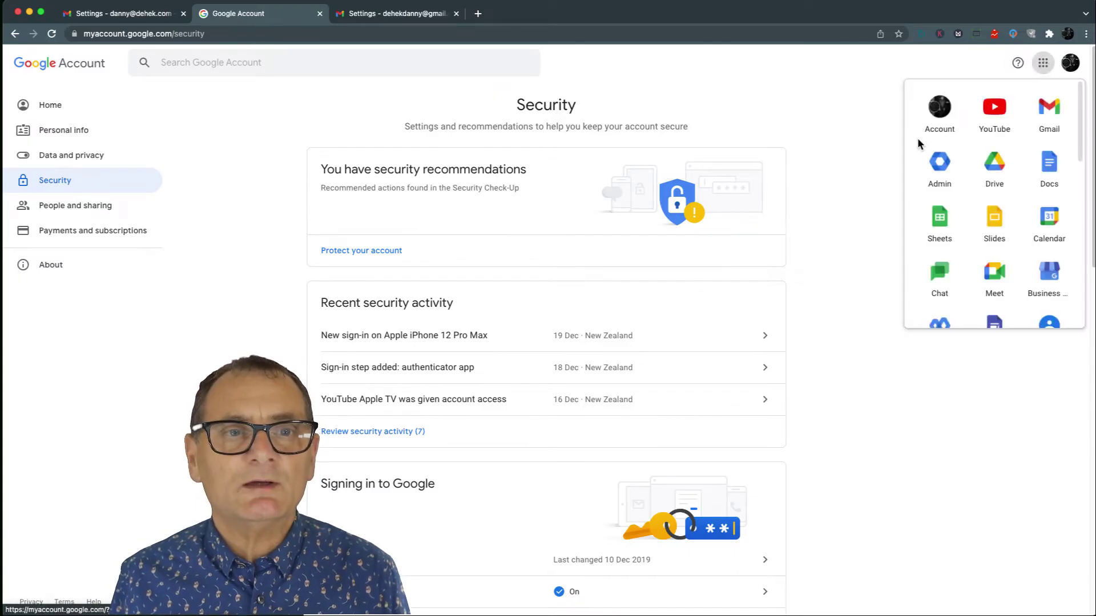
click(937, 110)
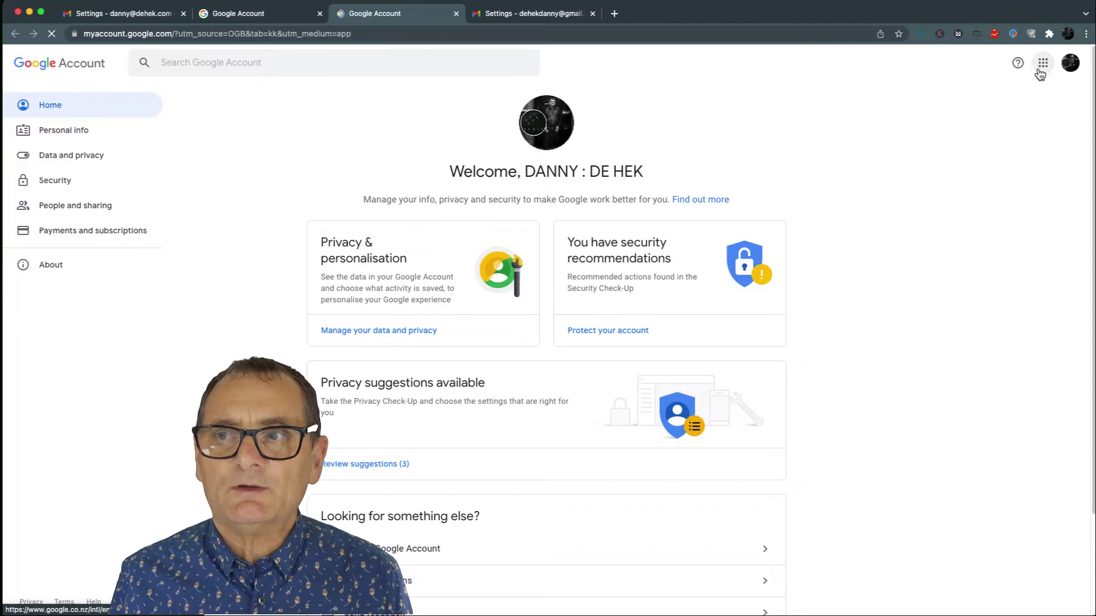
click(1042, 64)
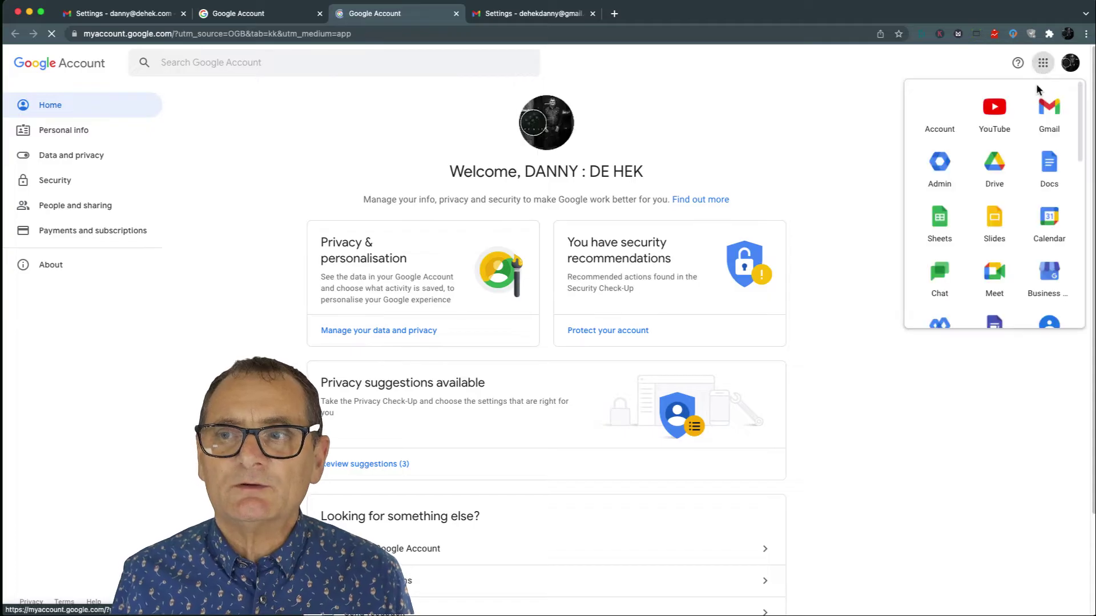
- Launch the Admin console and go to Account > Data migration
click(940, 162)
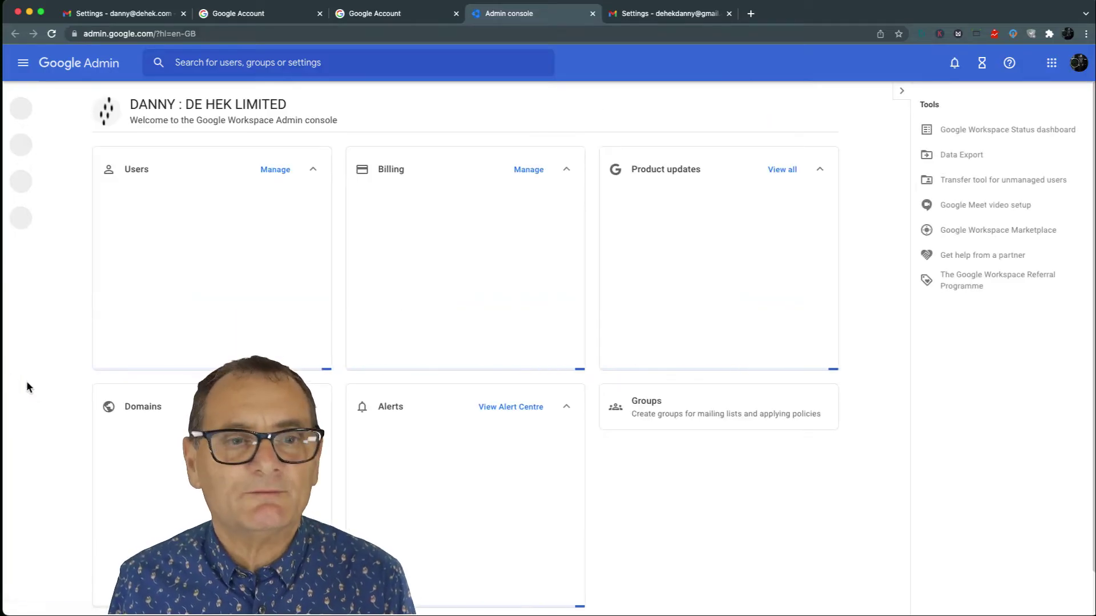
mouse_move(26, 381)
click(46, 290)
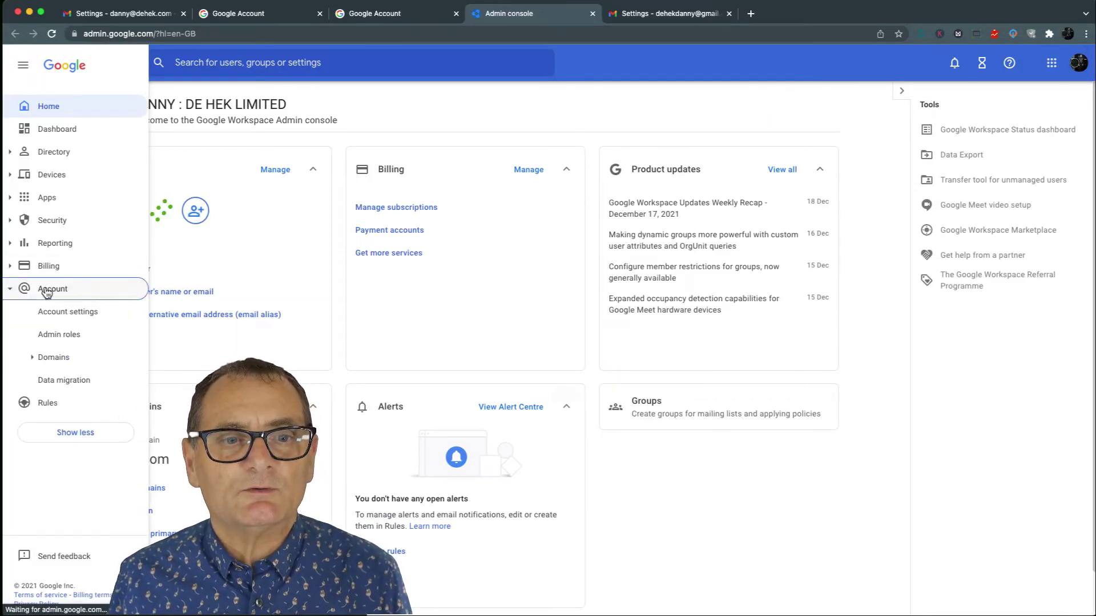
click(66, 381)
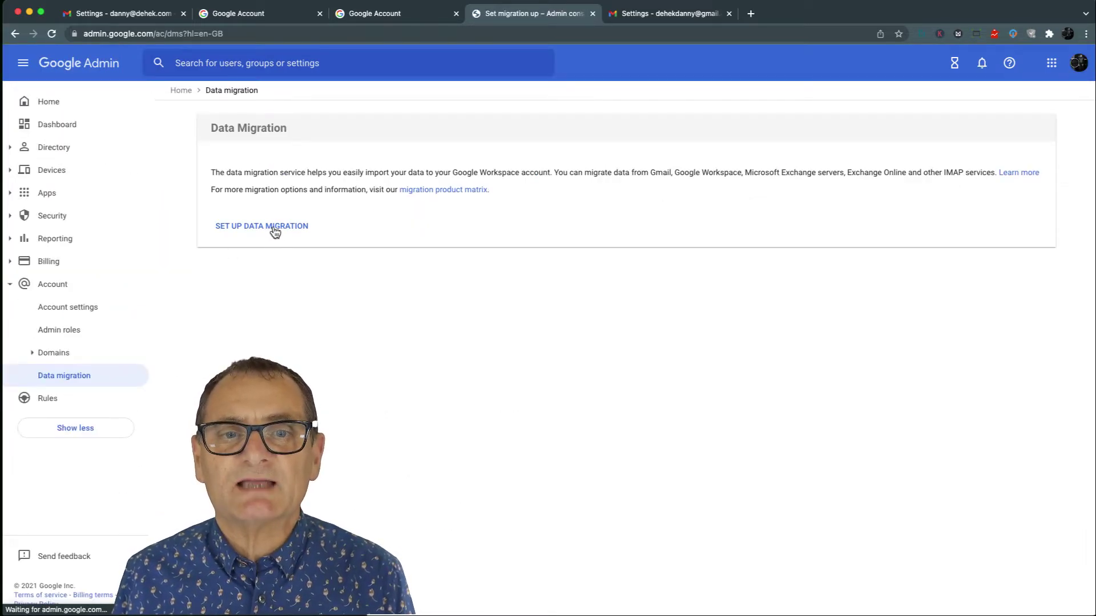
- Set up a new data migration with Gmail as the source and connect
click(275, 228)
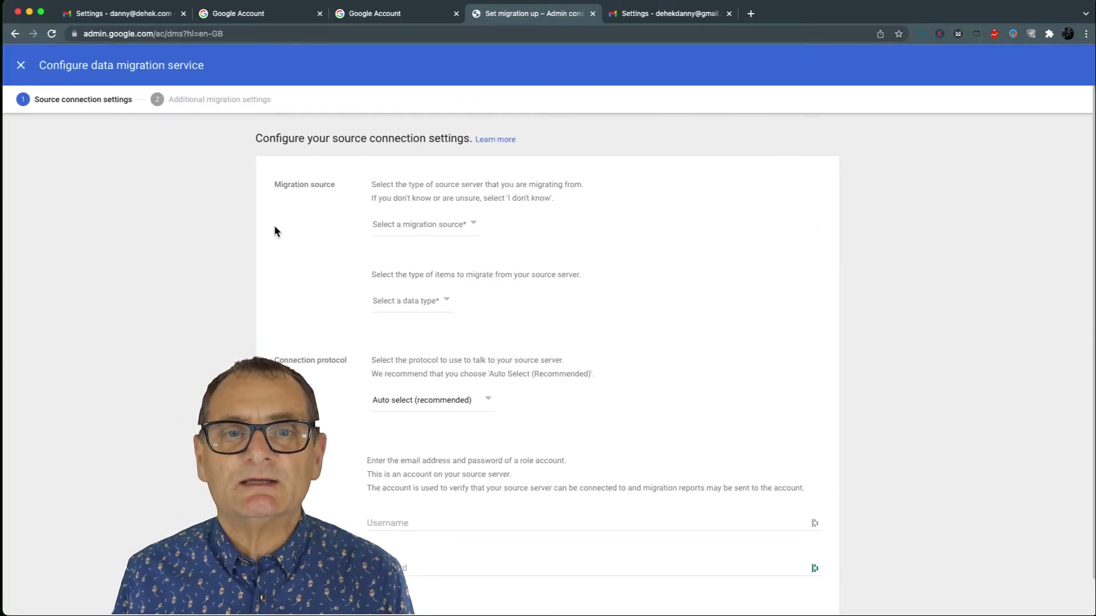
click(475, 227)
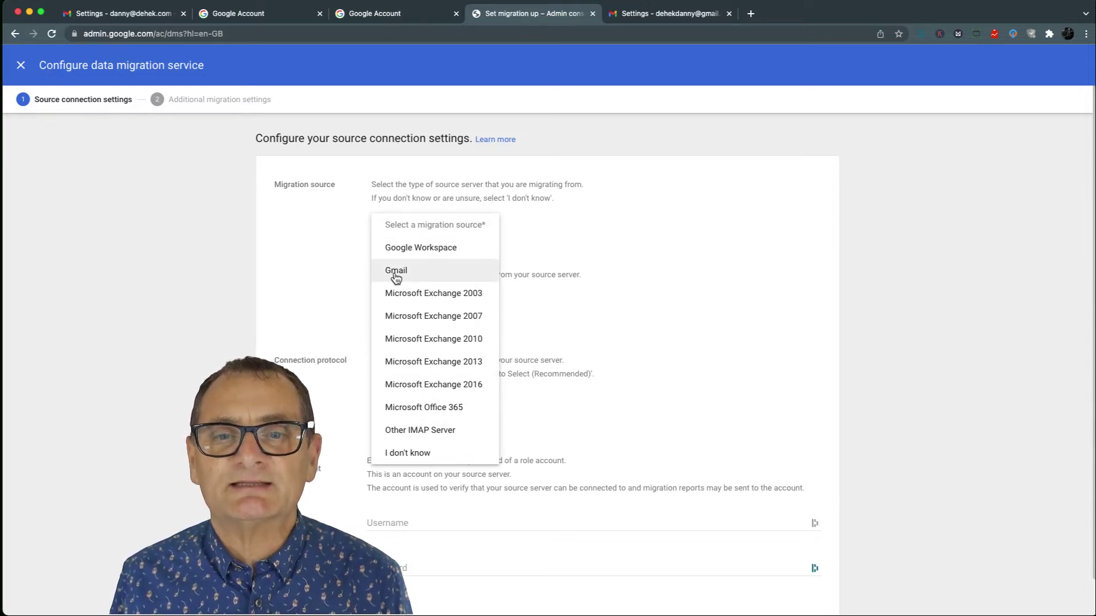
click(396, 272)
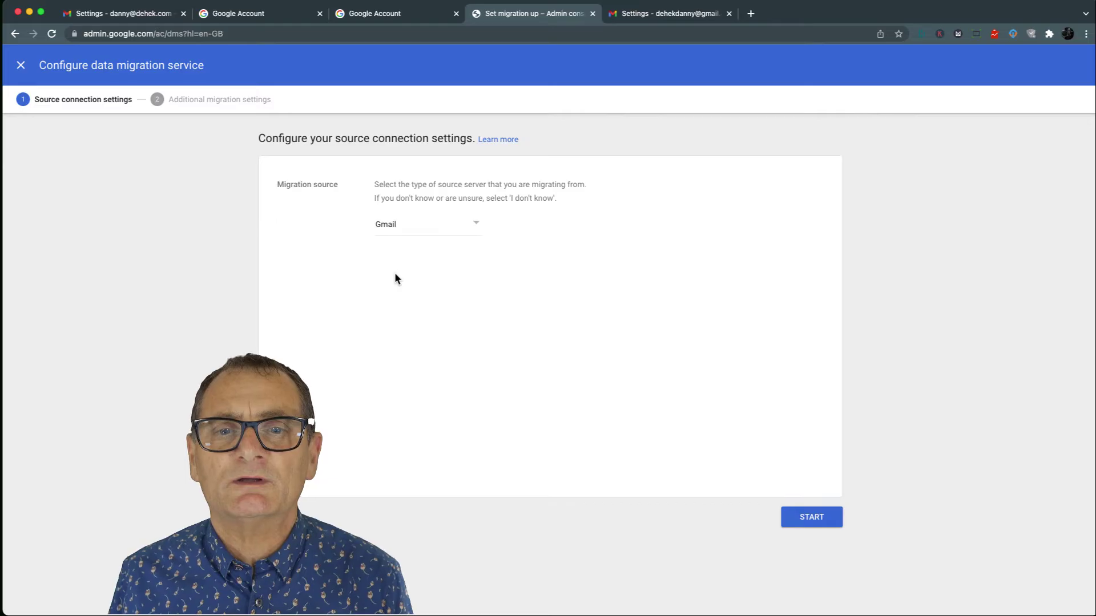
click(807, 516)
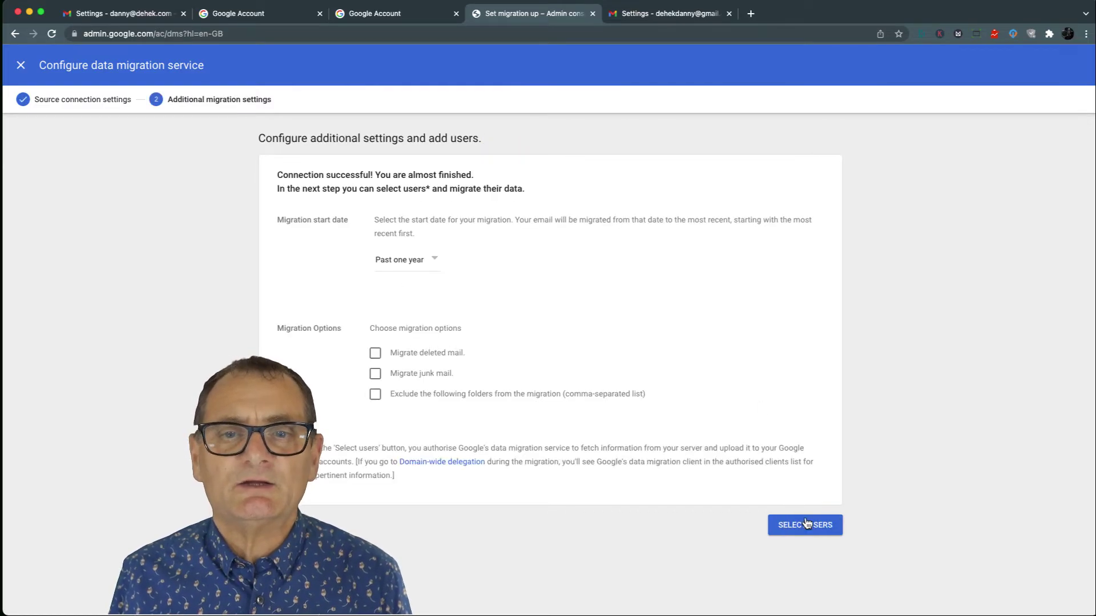
- Set a custom start date of 2000-12-01 and enable migrating deleted mail
click(434, 262)
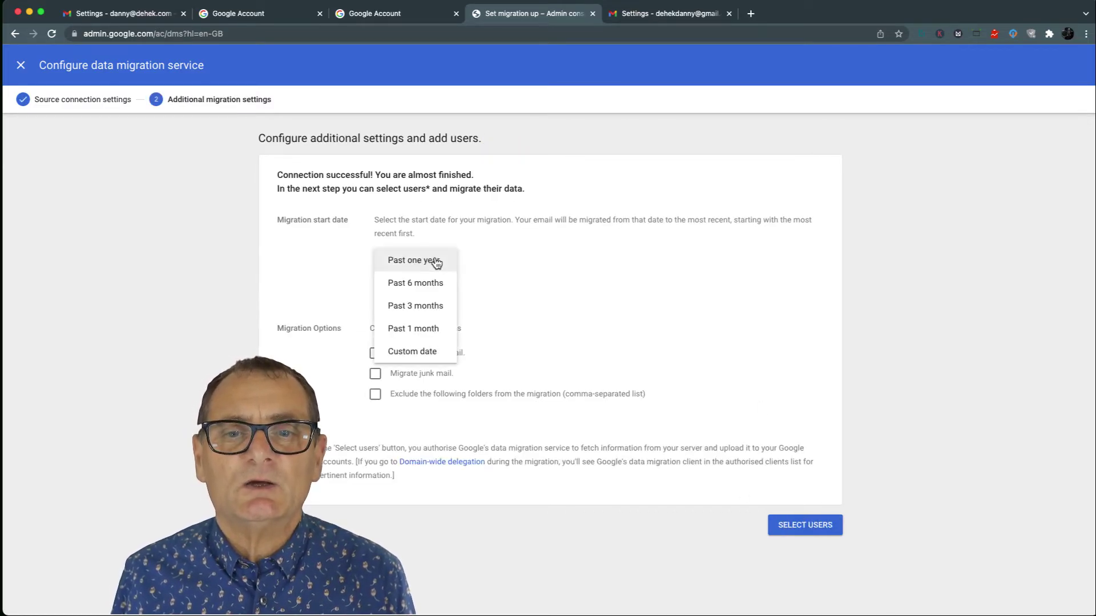
click(403, 353)
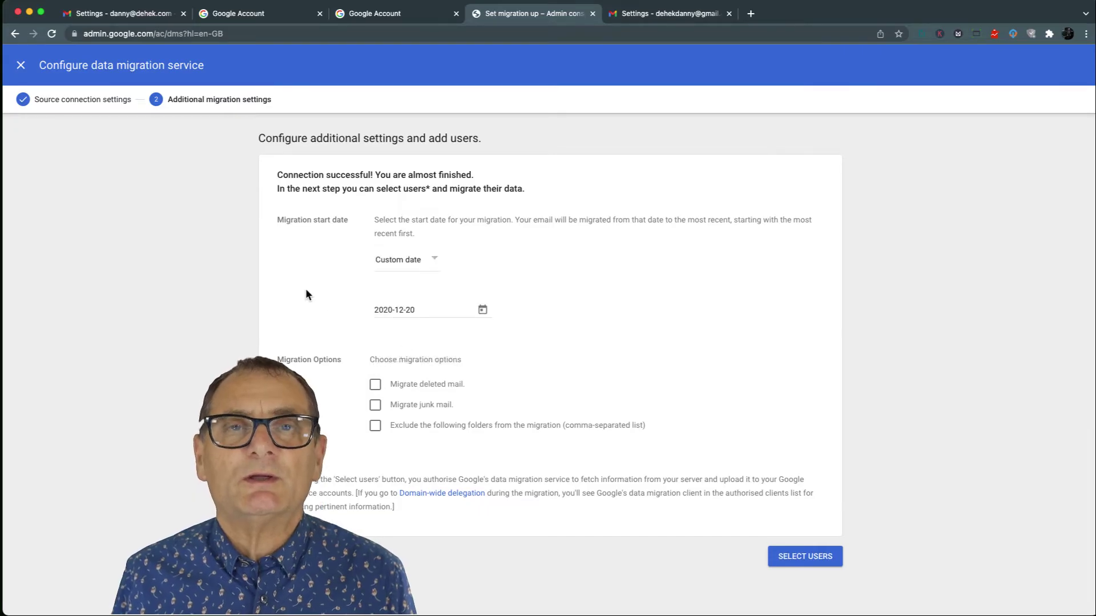
click(387, 308)
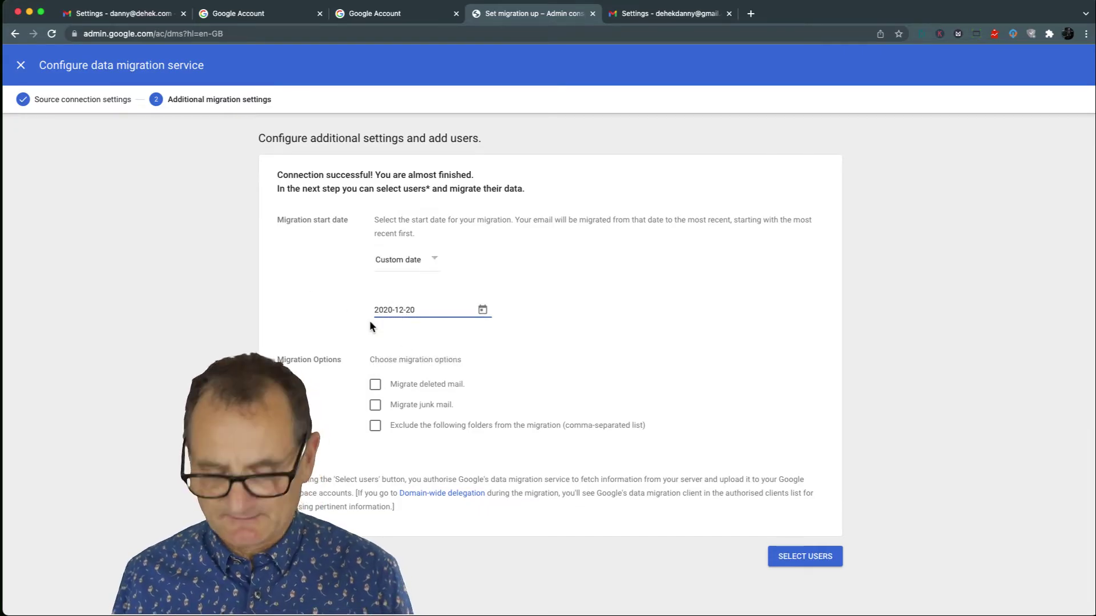
key(BackSpace)
text(0)
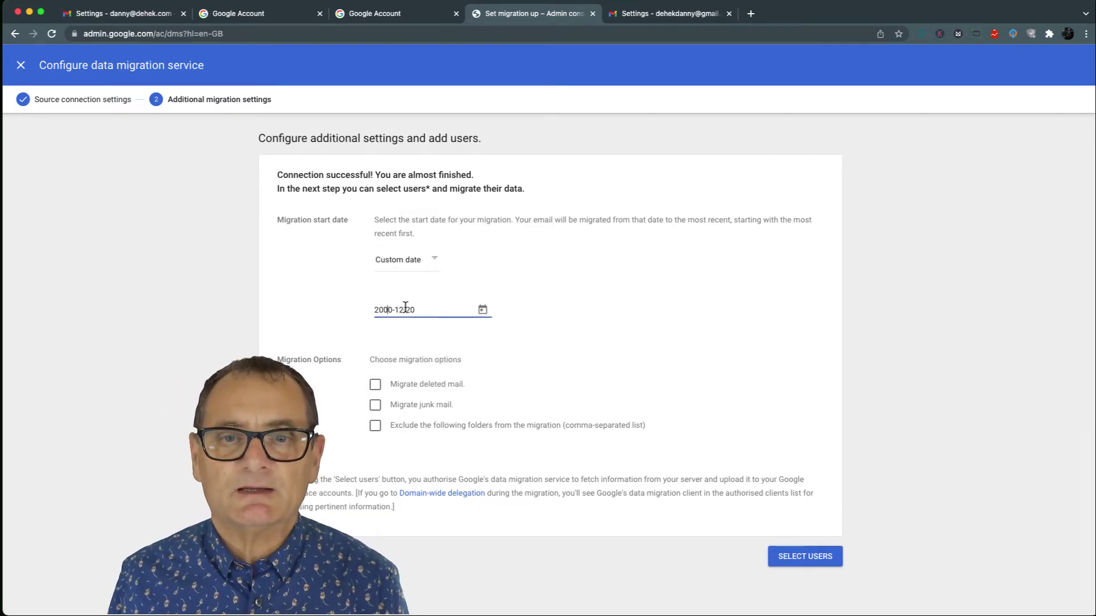
click(465, 314)
text(01)
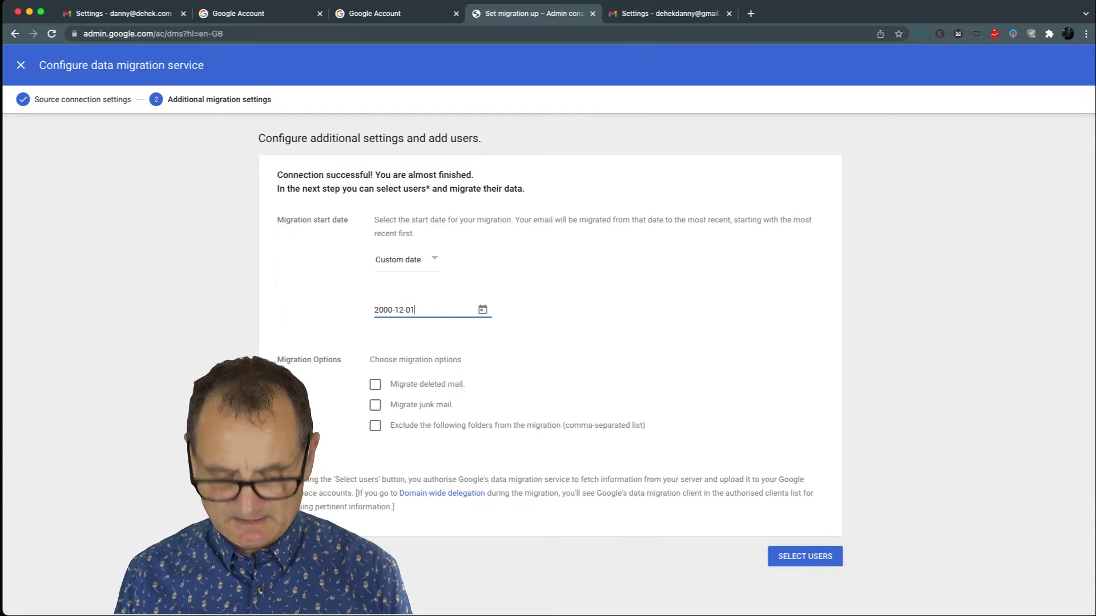
click(329, 325)
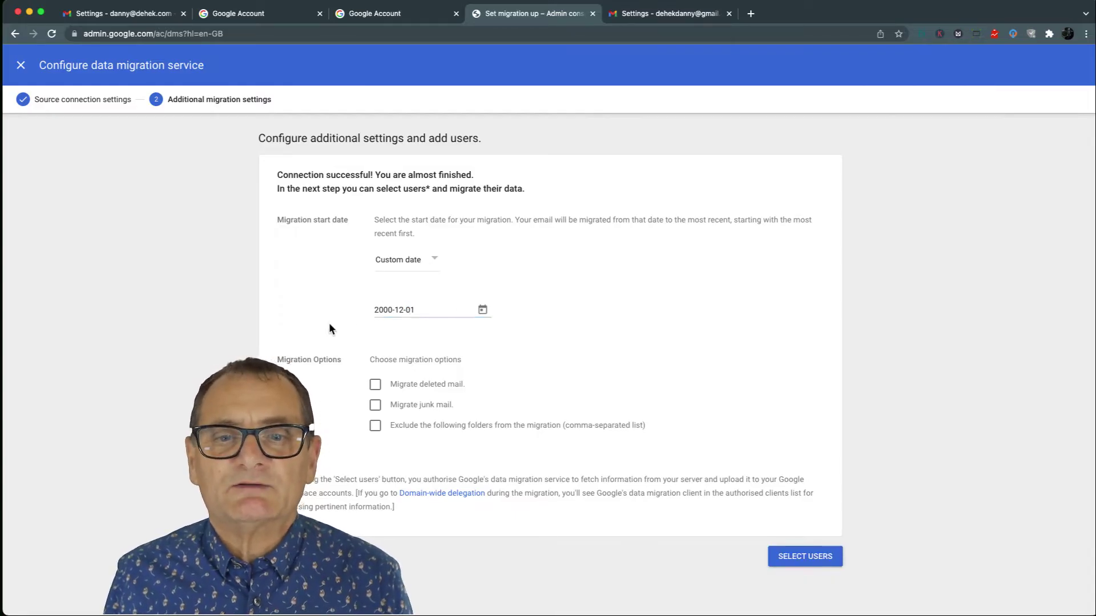
click(376, 386)
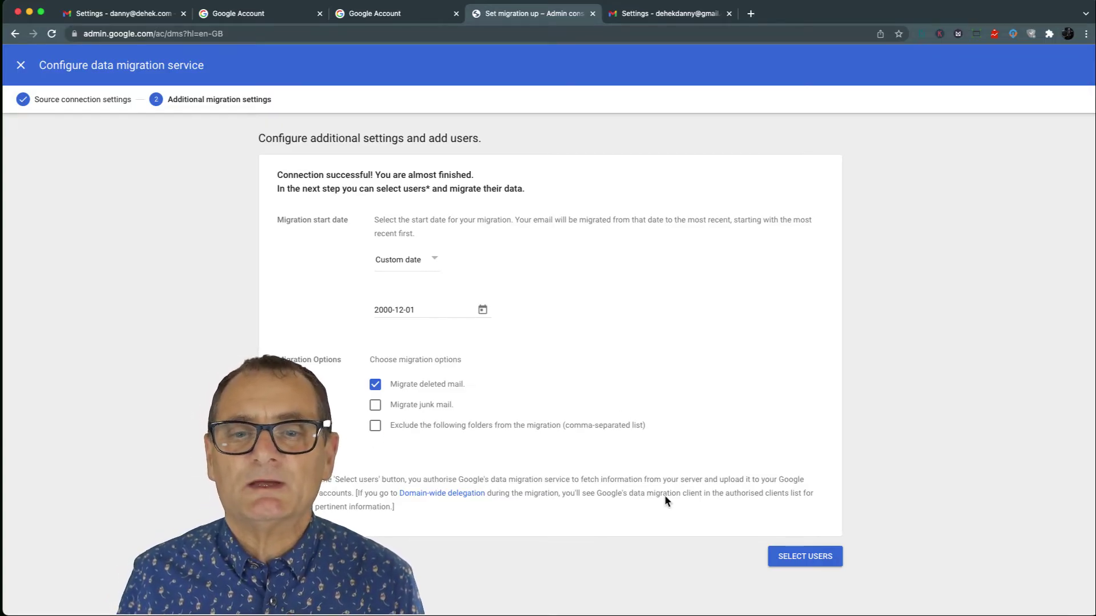
- Add a user with the old Gmail address as Source email and request authorisation
click(793, 558)
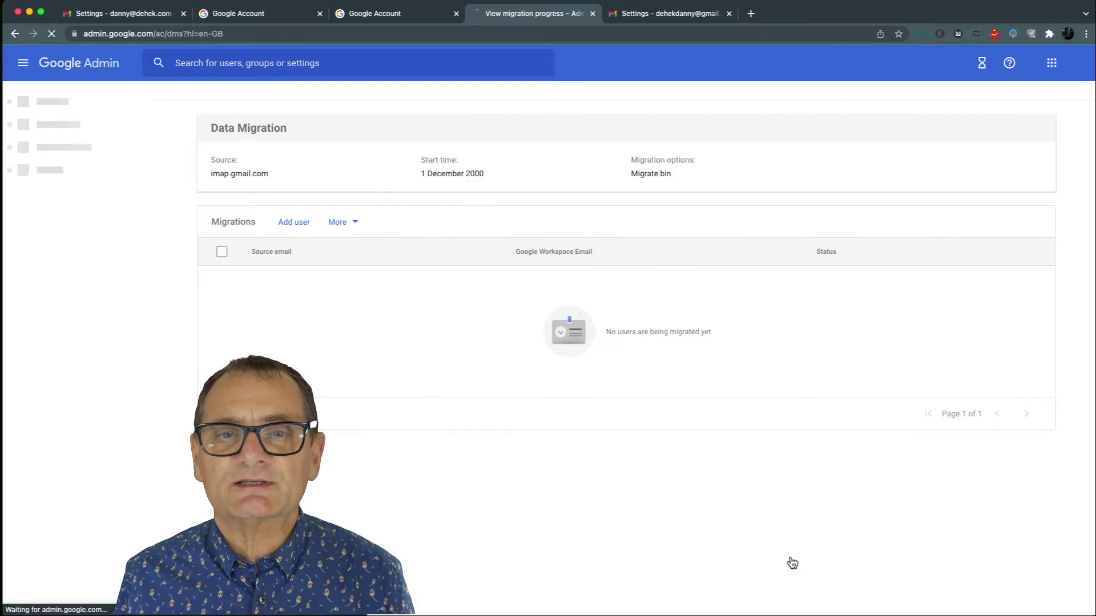
click(292, 224)
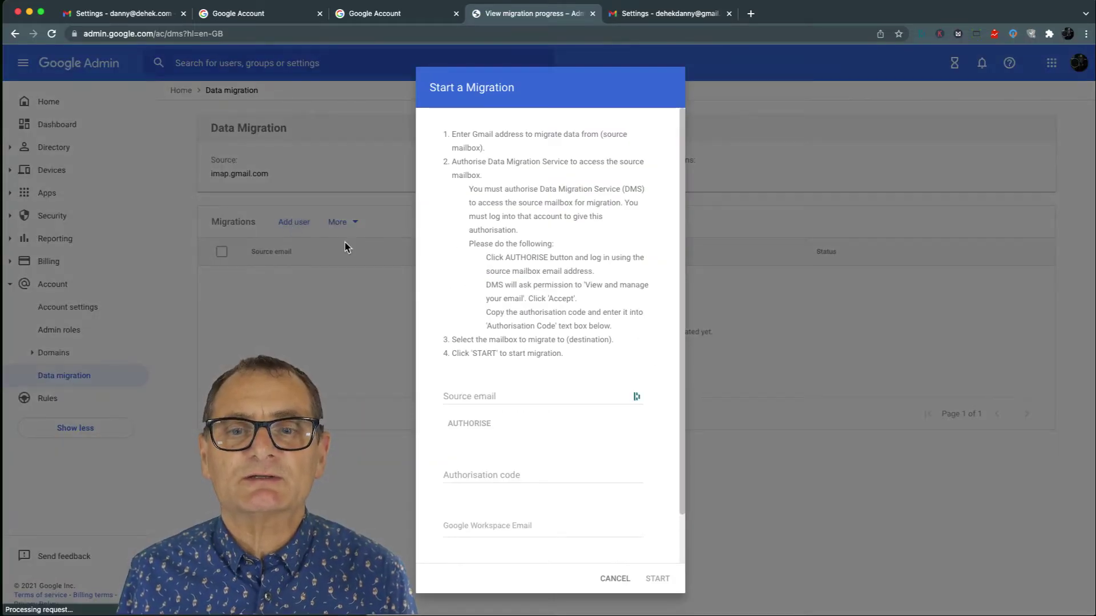
click(489, 399)
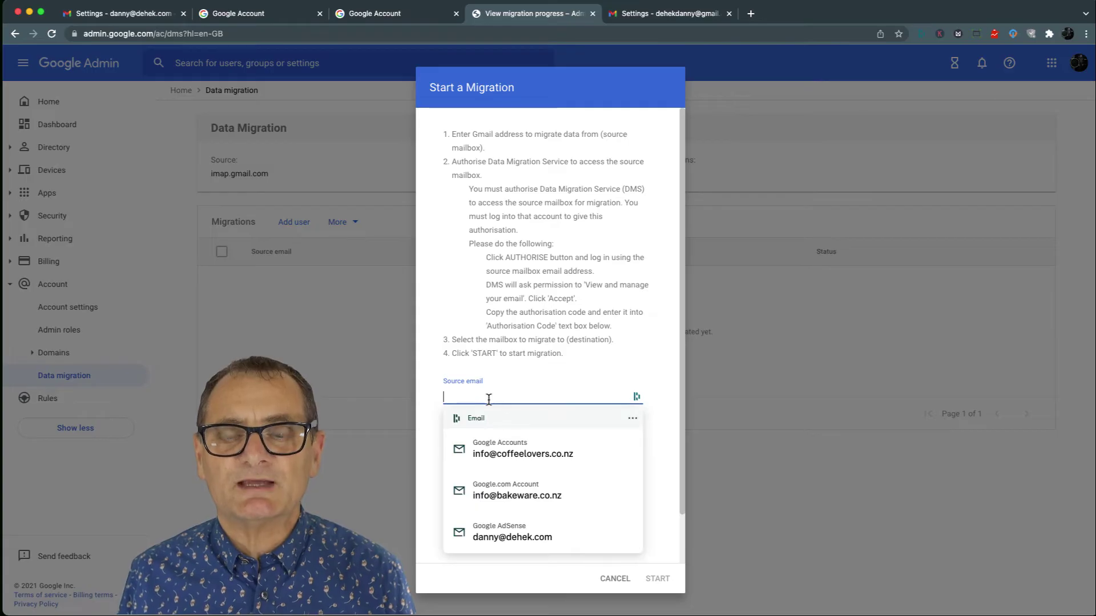
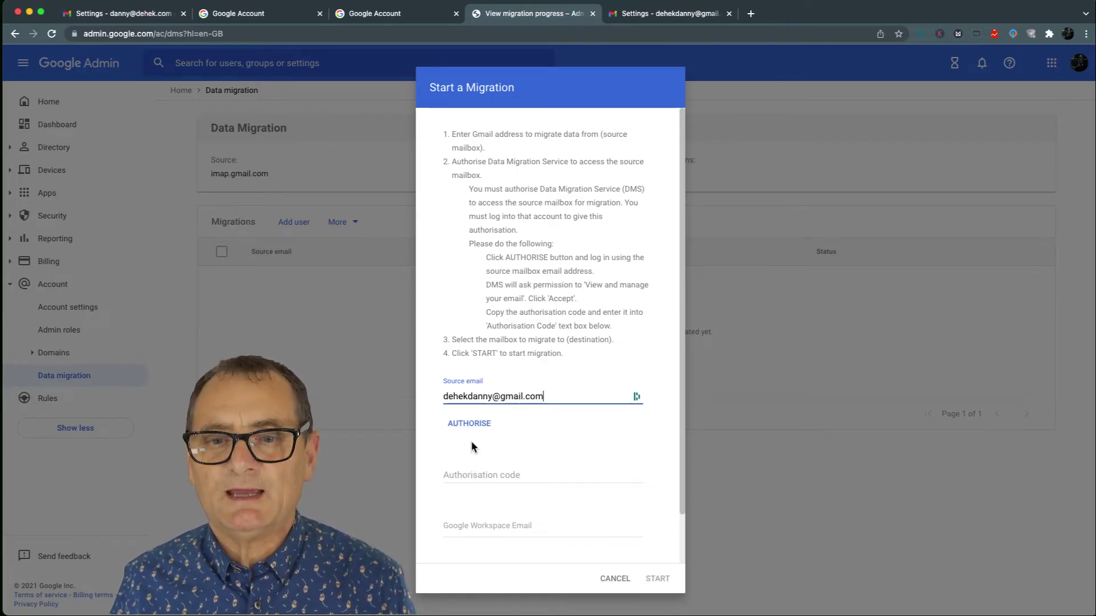
click(472, 424)
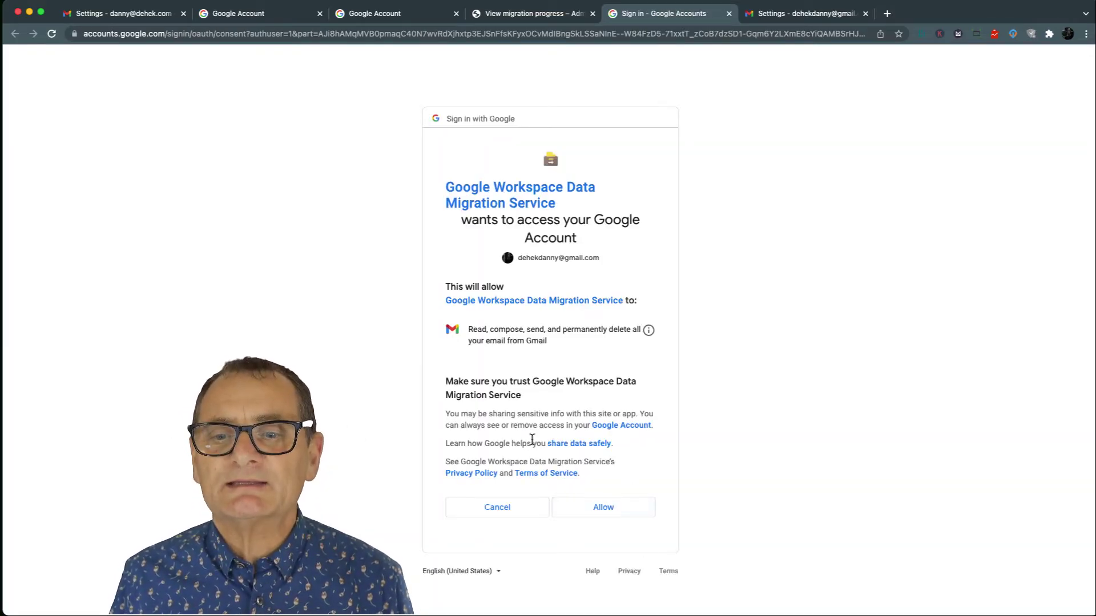
- Allow Data Migration Service access, copy the authorisation code, and return to the Admin console
click(606, 507)
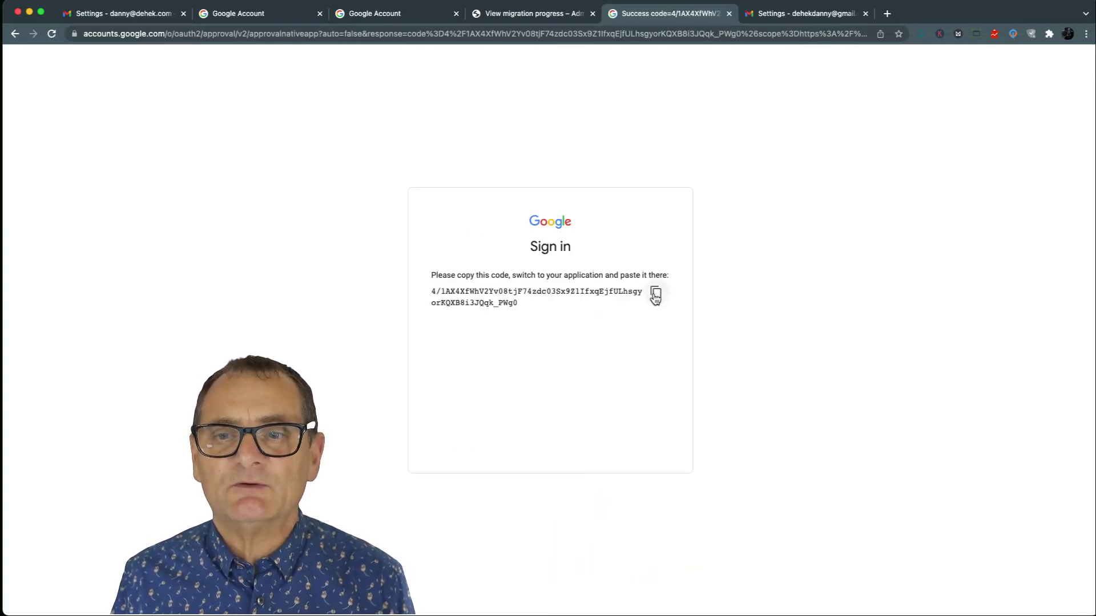
click(655, 294)
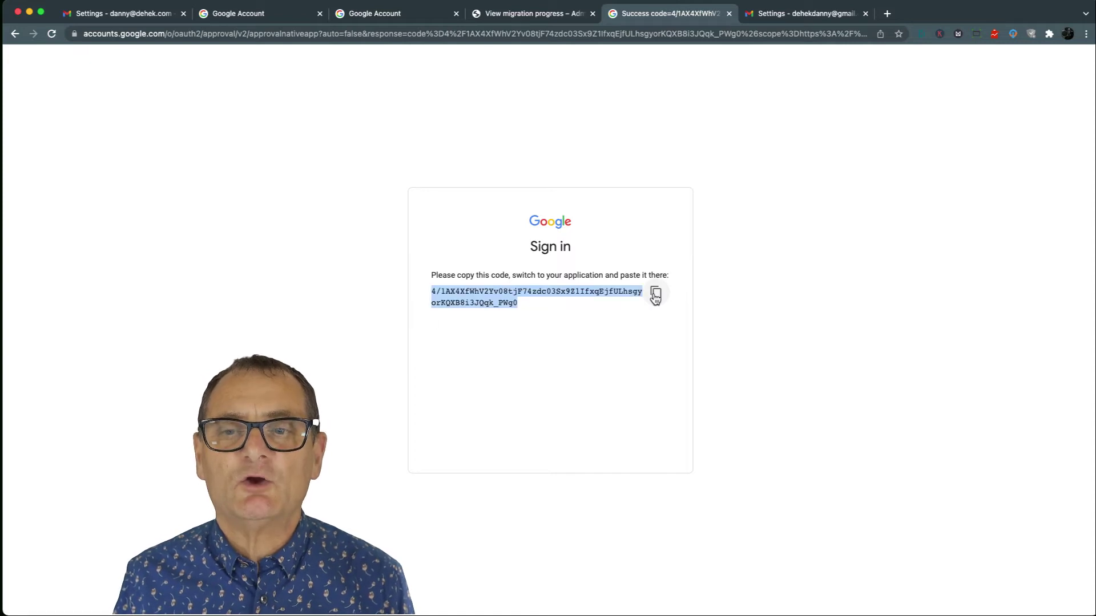
click(525, 16)
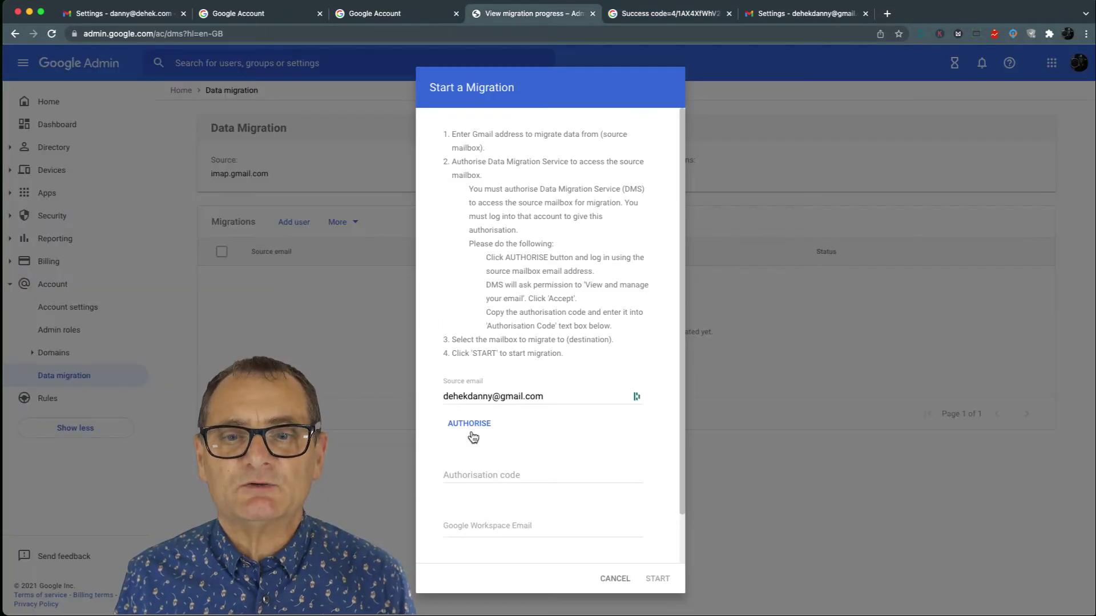
- Paste the authorisation code, select the Workspace user as destination email, and start the migration
click(449, 477)
key(super+v)
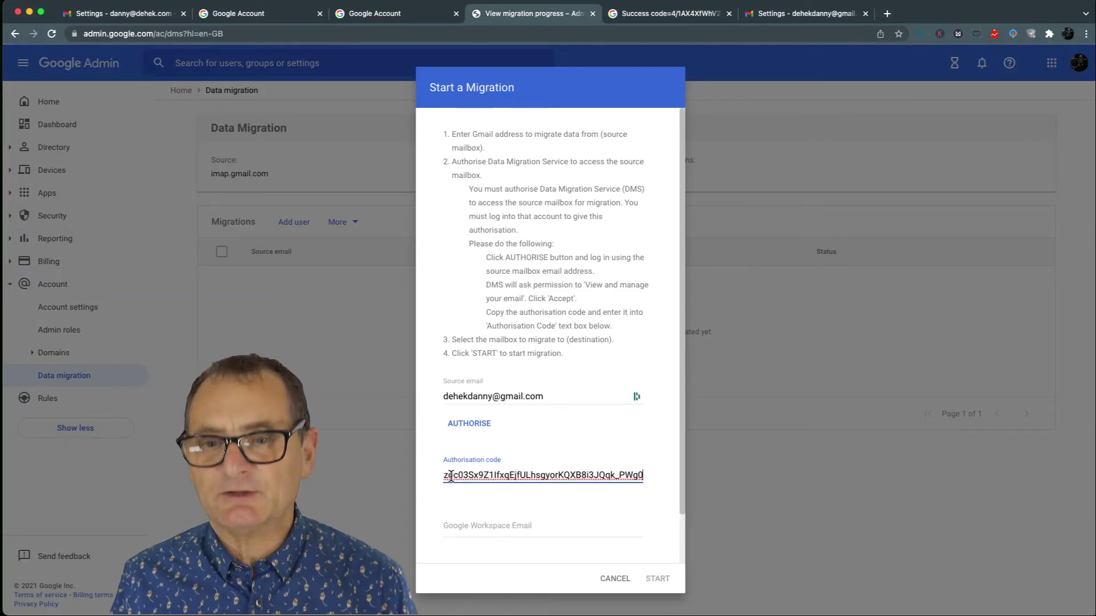
click(463, 526)
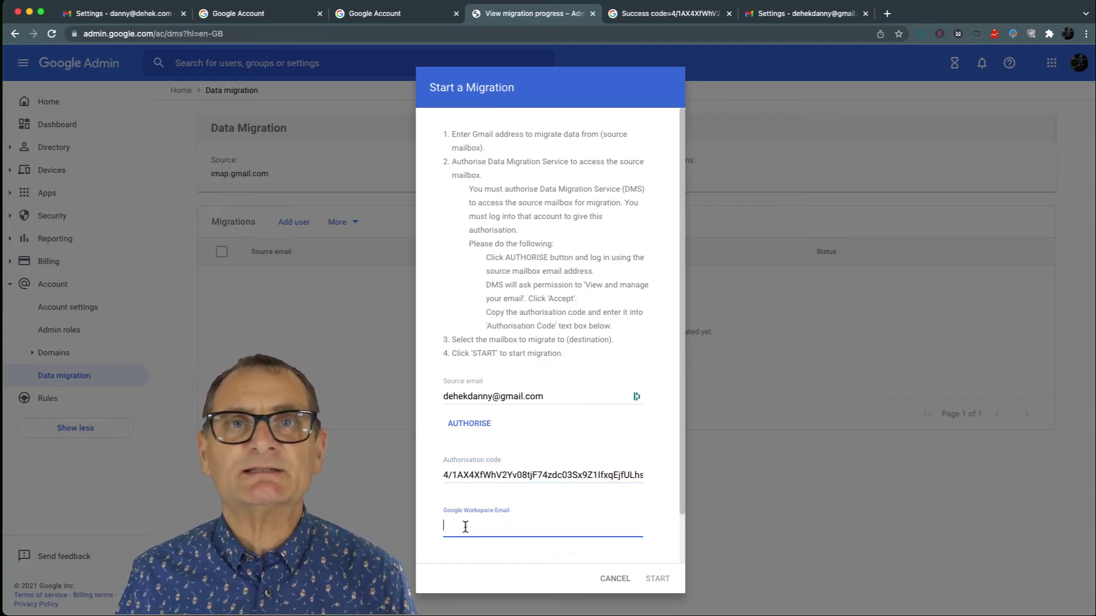
text(d)
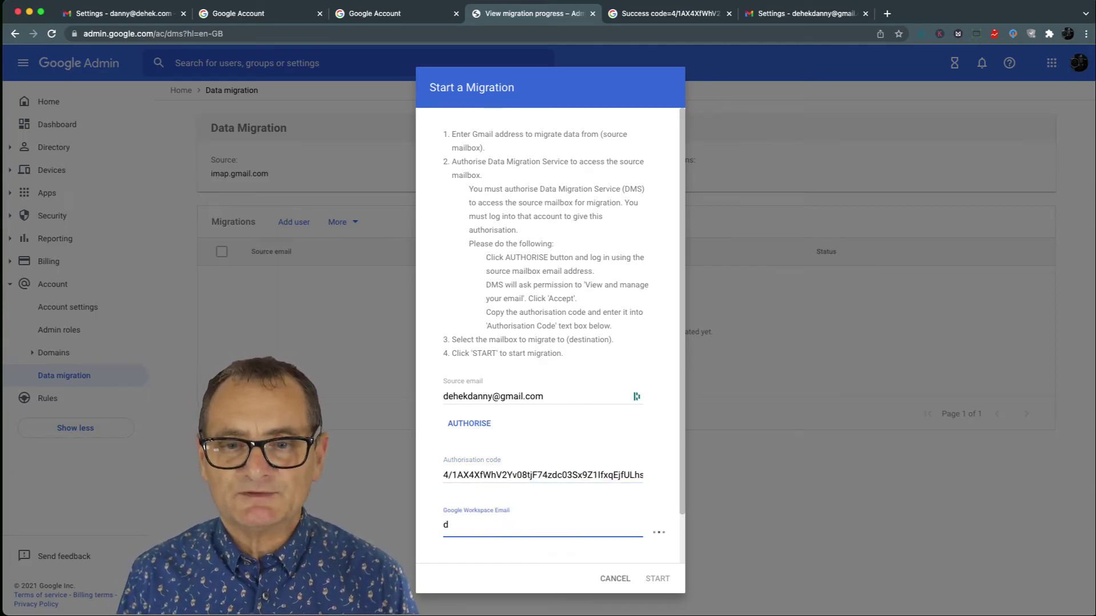
text(anny)
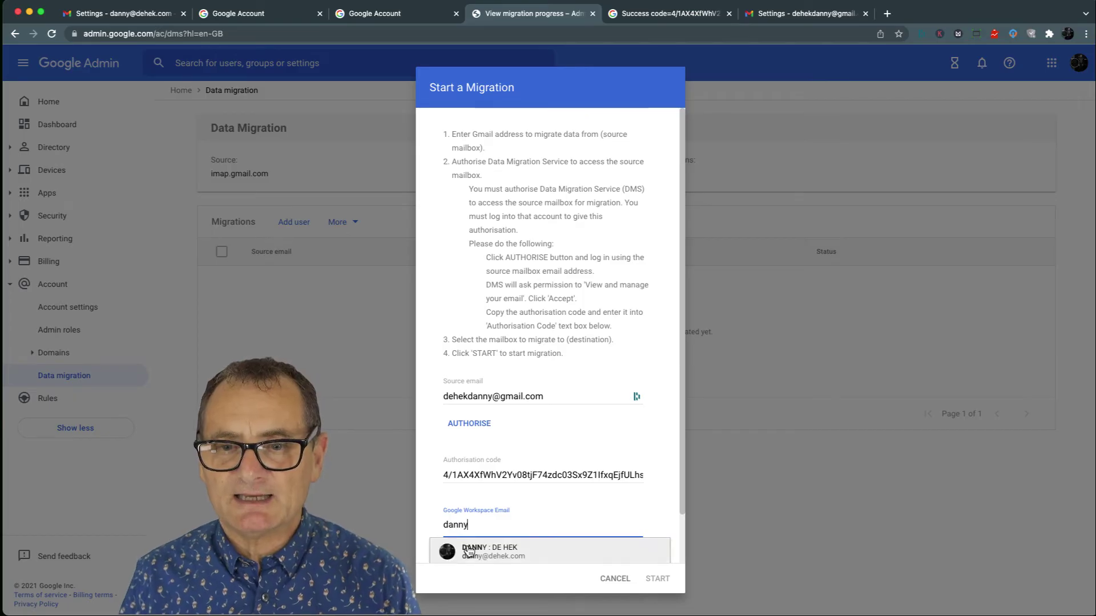
click(469, 550)
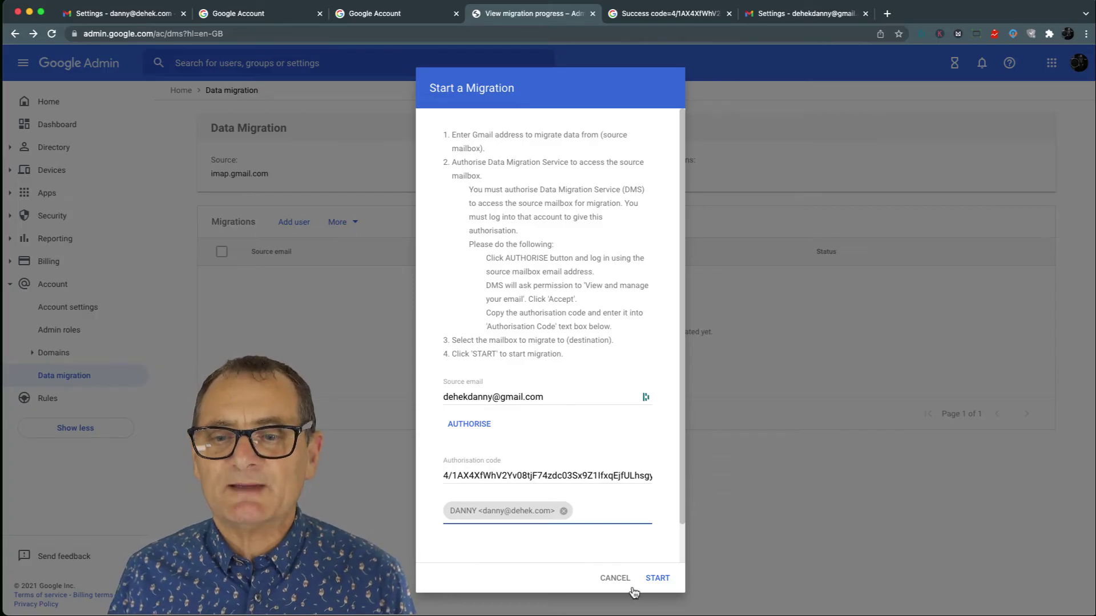
click(656, 578)
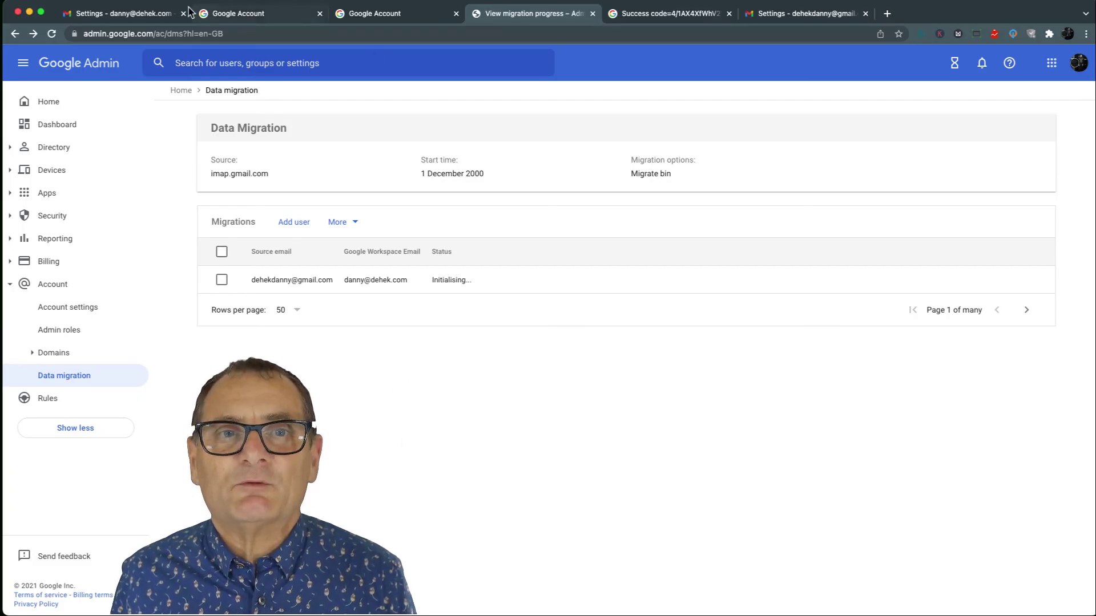
- Go to the Workspace account's Gmail tab and view its Inbox for imported mail
click(256, 14)
click(117, 16)
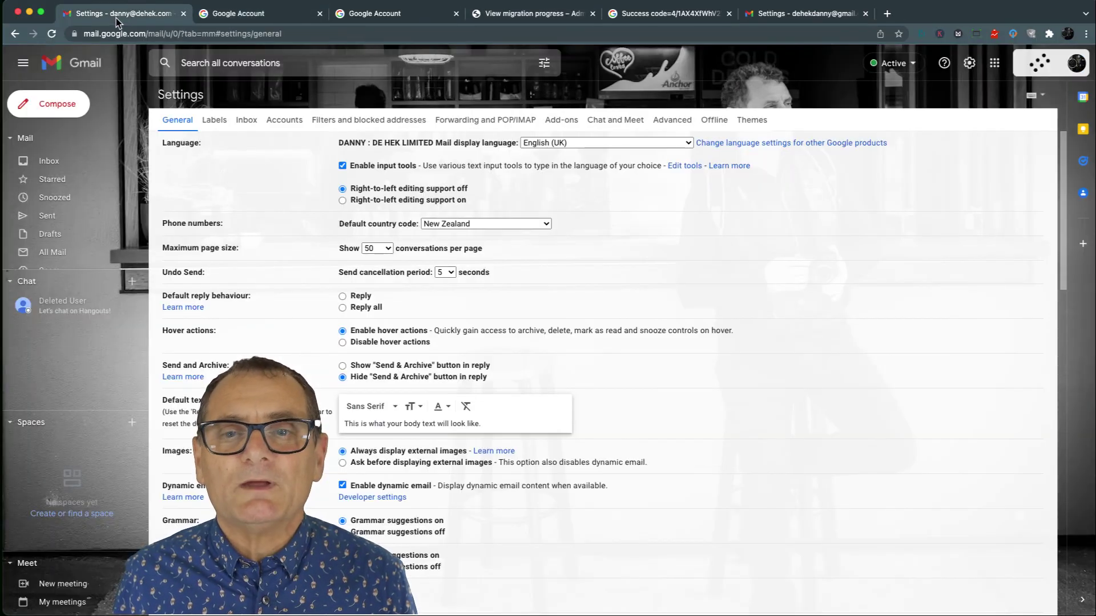
click(43, 165)
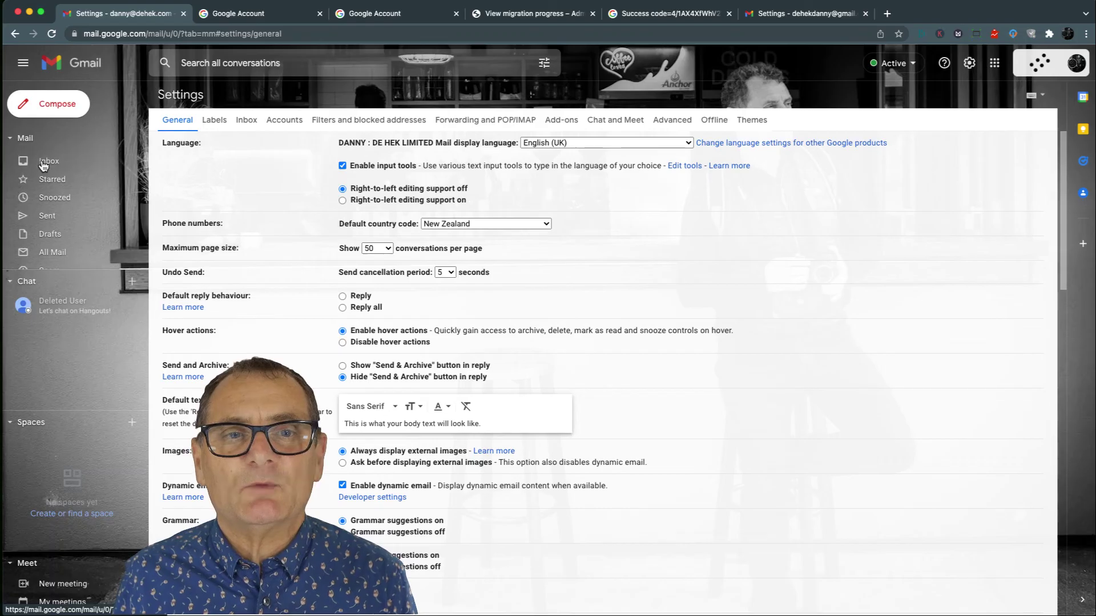